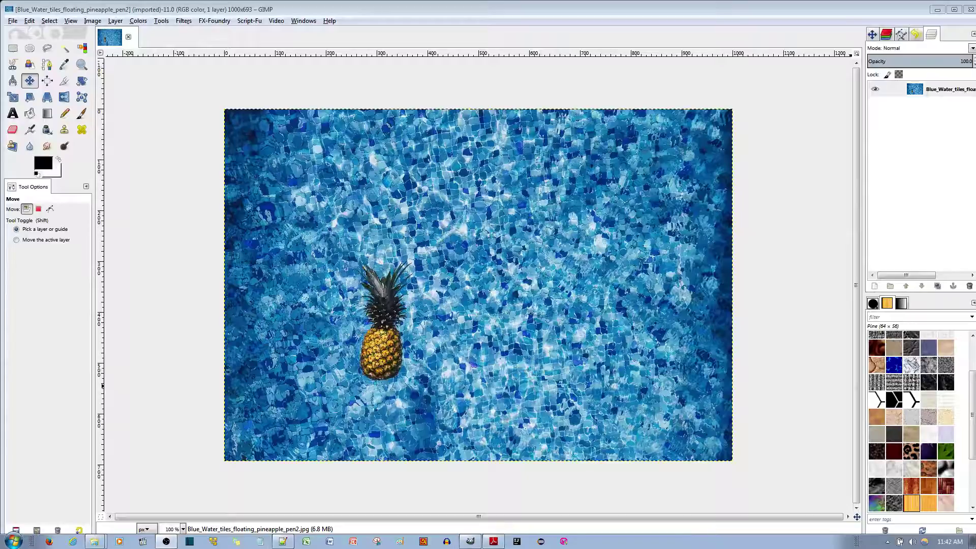
With the Heal tool, sample a patch of water and paint the pineapple's crown away
{"action": "left_click", "coordinate": [81, 130]}
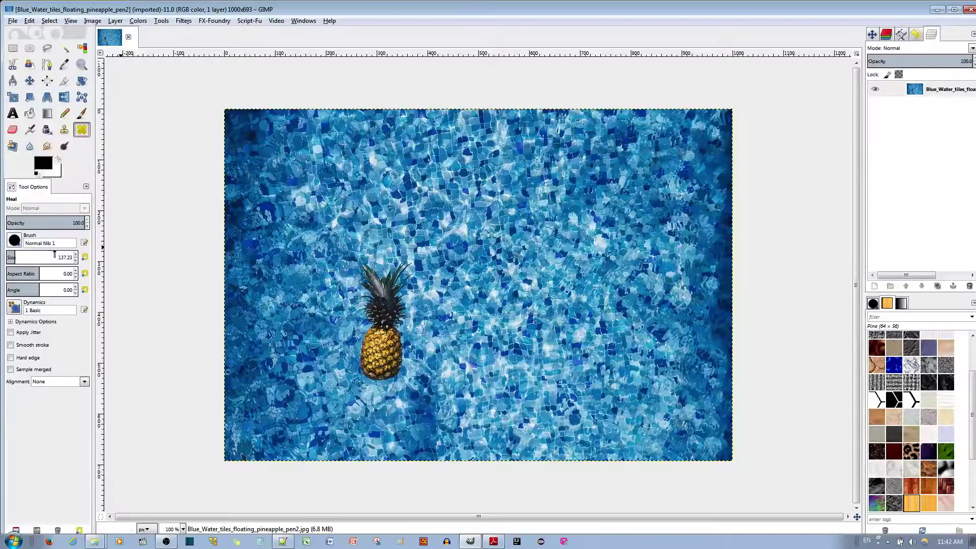
{"action": "left_click", "coordinate": [380, 146], "text": "ctrl"}
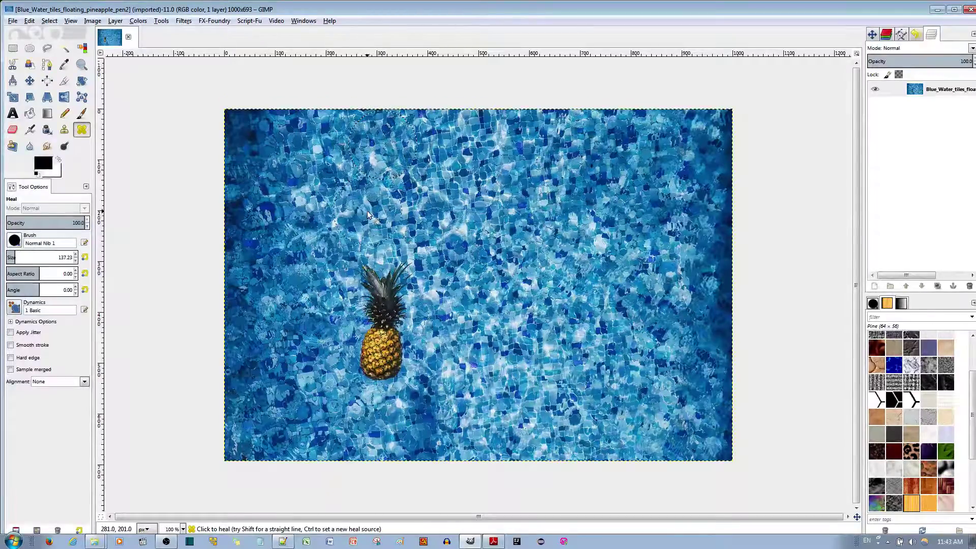
{"action": "mouse_move", "coordinate": [385, 274]}
{"action": "left_mouse_down"}
{"action": "mouse_move", "coordinate": [407, 259]}
{"action": "mouse_move", "coordinate": [372, 265]}
{"action": "mouse_move", "coordinate": [386, 288]}
{"action": "left_mouse_up"}
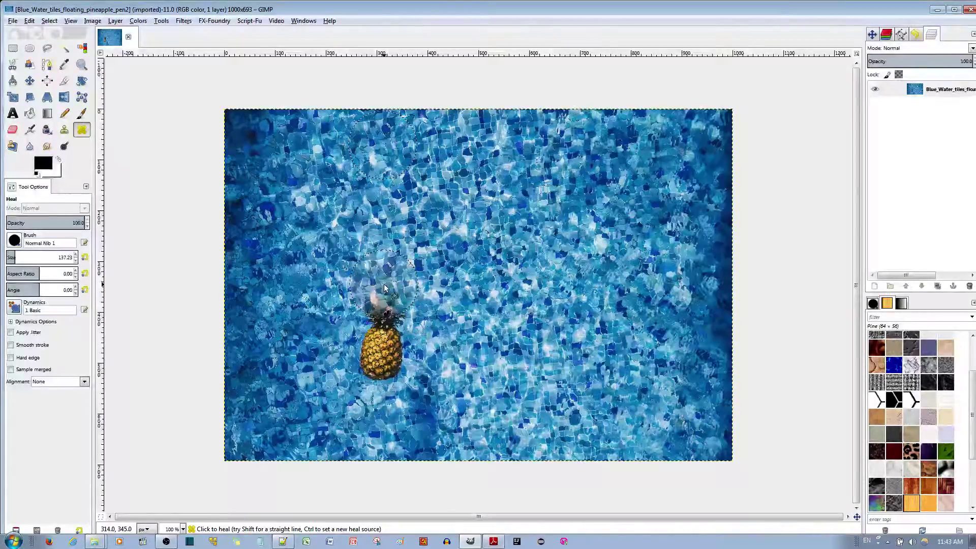
{"action": "left_click_drag", "start_coordinate": [384, 288], "coordinate": [382, 360]}
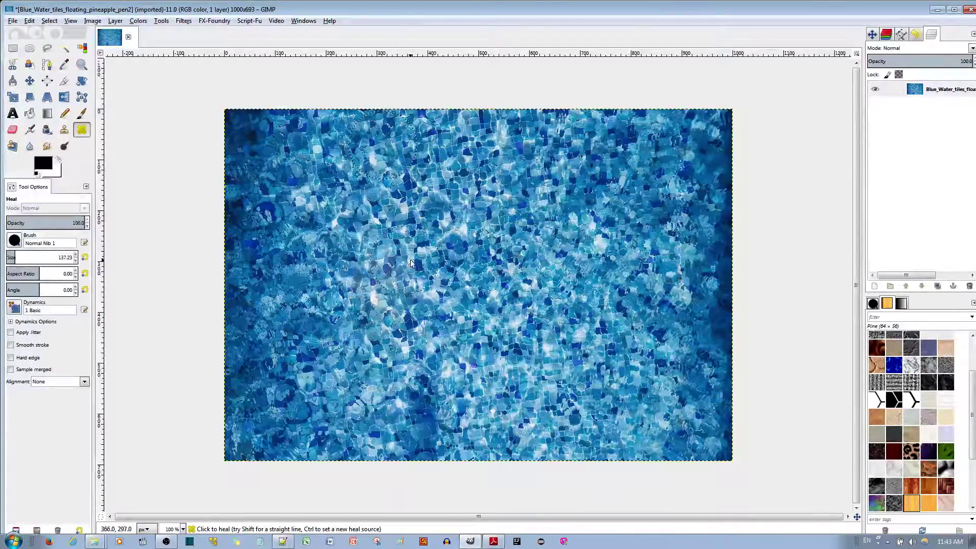
Undo the healing to bring the intact pineapple back
{"action": "scroll", "coordinate": [438, 250], "scroll_direction": "down", "scroll_amount": 1, "text": "ctrl"}
{"action": "scroll", "coordinate": [438, 249], "scroll_direction": "down", "scroll_amount": 1, "text": "ctrl"}
{"action": "scroll", "coordinate": [482, 250], "scroll_direction": "up", "scroll_amount": 3, "text": "ctrl"}
{"action": "scroll", "coordinate": [482, 250], "scroll_direction": "up", "scroll_amount": 1, "text": "ctrl"}
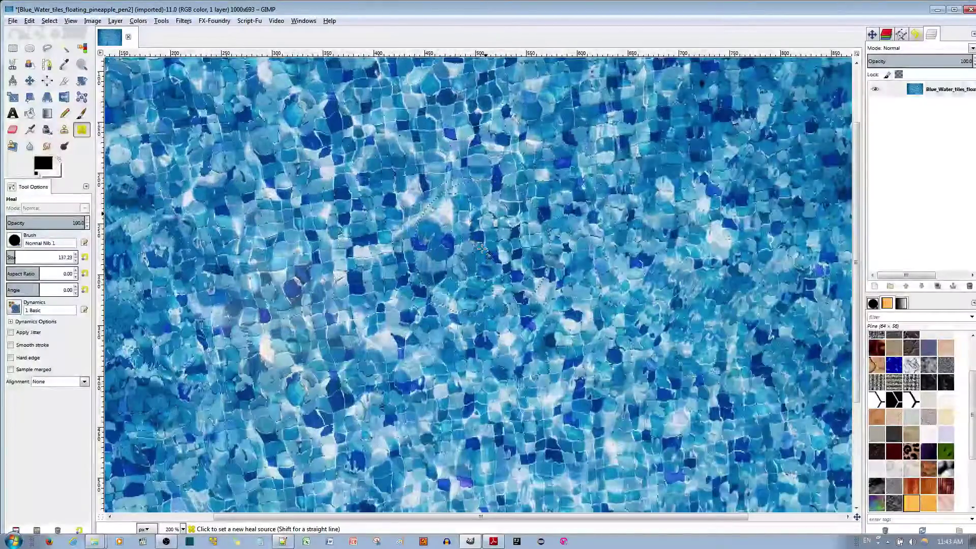
{"action": "scroll", "coordinate": [483, 249], "scroll_direction": "down", "scroll_amount": 2, "text": "ctrl"}
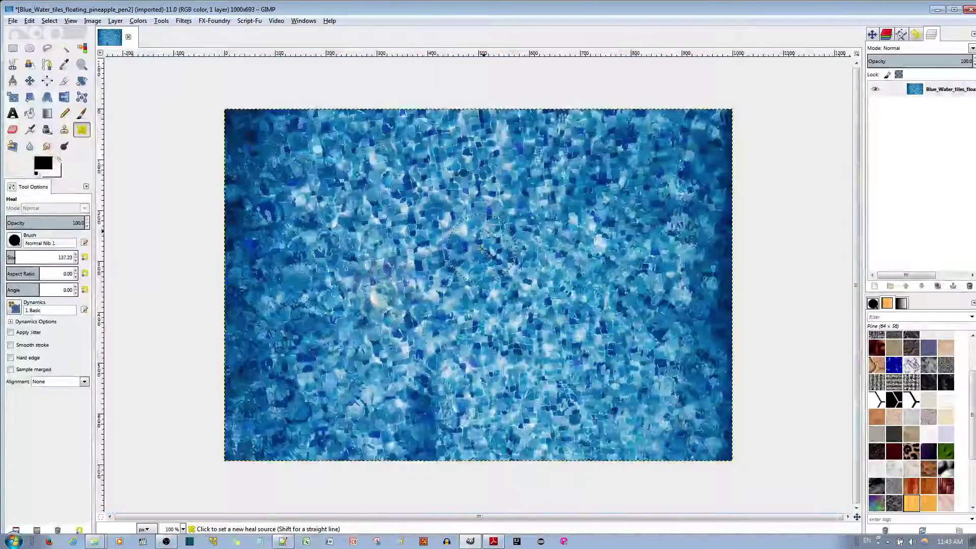
{"action": "key", "text": "ctrl+z"}
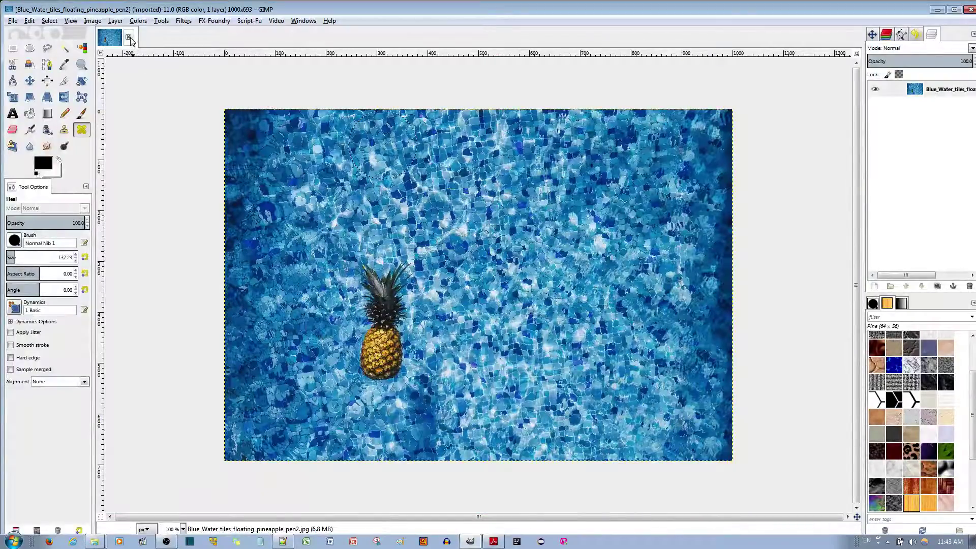
Switch to Free Select and trace a first outline along the pineapple's right side
{"action": "left_click", "coordinate": [182, 21]}
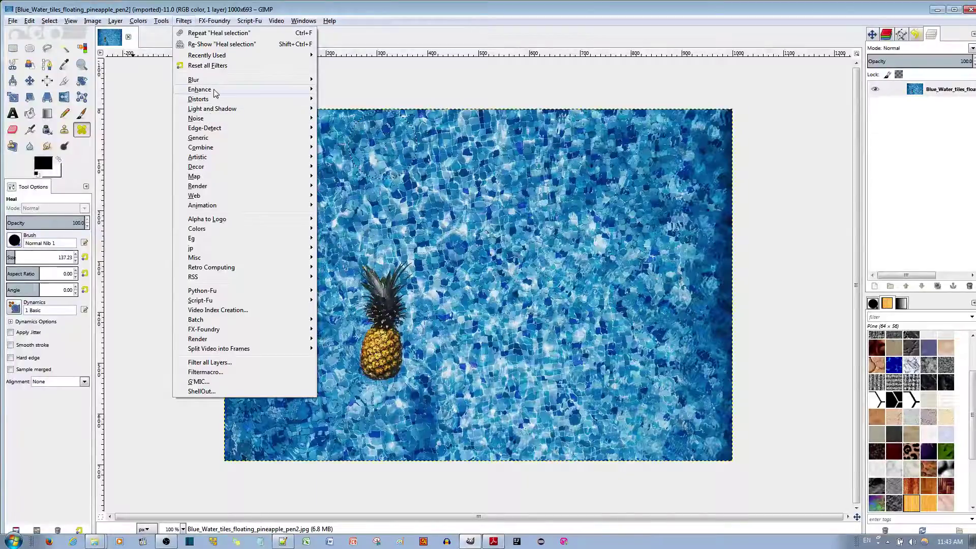
{"action": "mouse_move", "coordinate": [216, 90]}
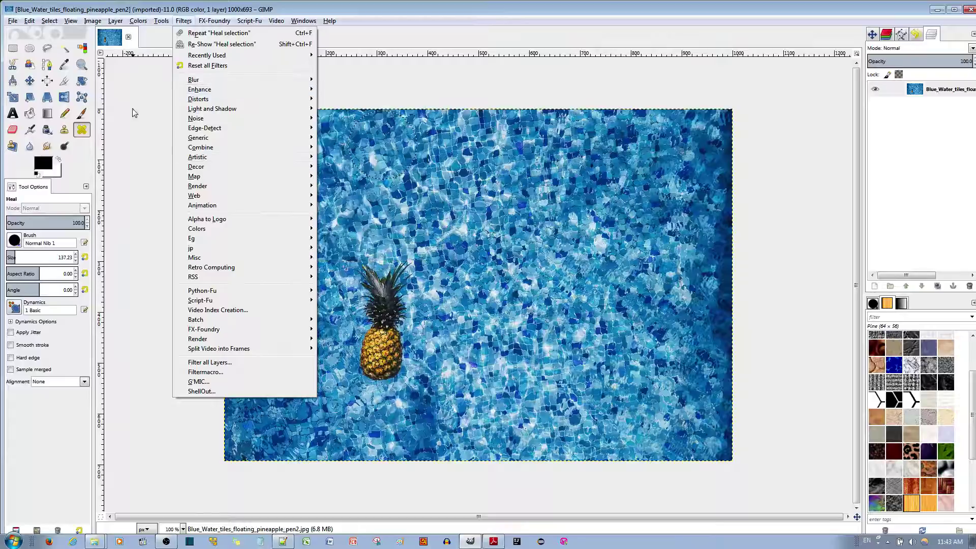
{"action": "left_click", "coordinate": [47, 52]}
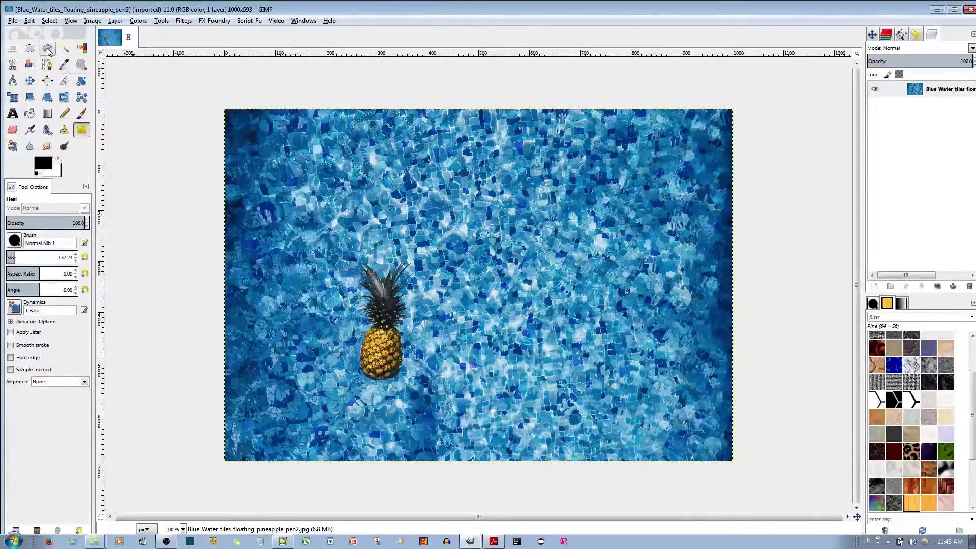
{"action": "left_click", "coordinate": [47, 49]}
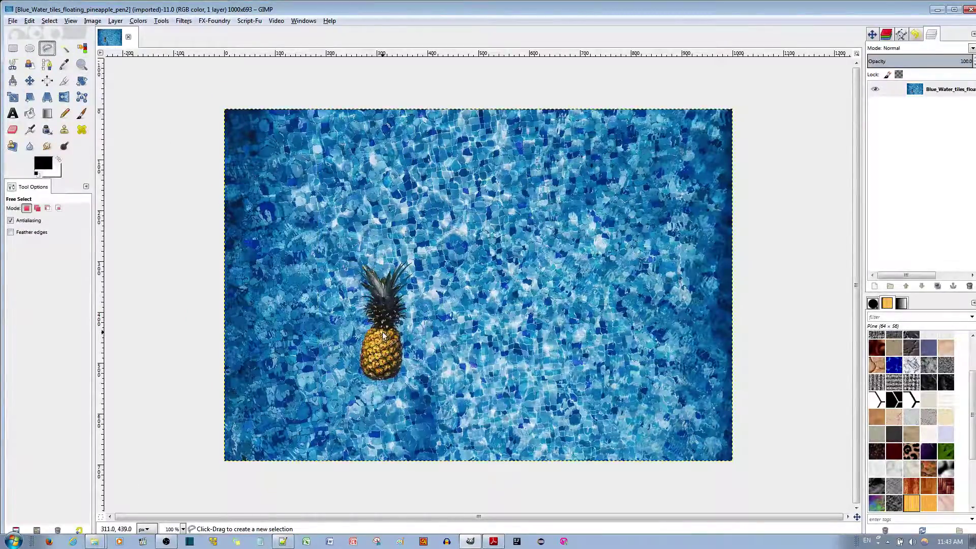
{"action": "scroll", "coordinate": [383, 332], "scroll_direction": "up", "scroll_amount": 2}
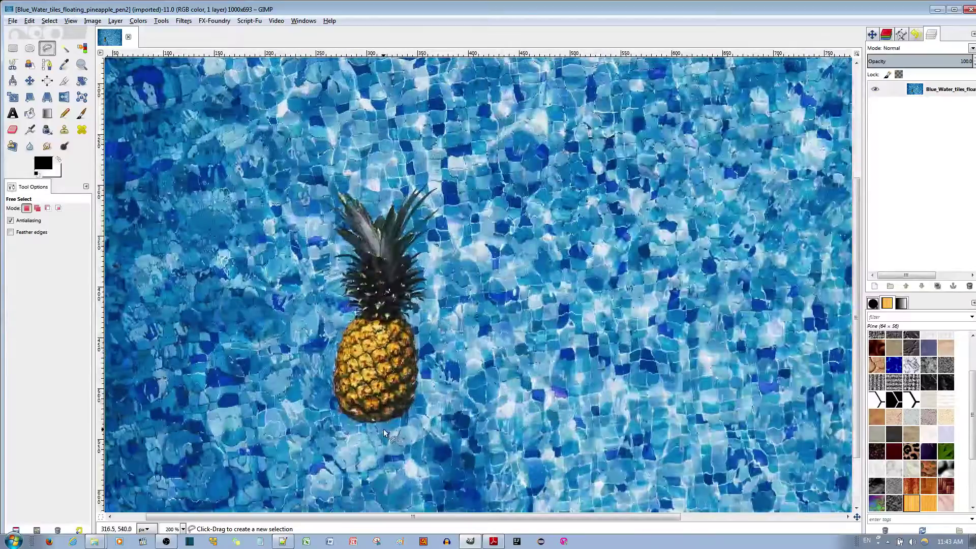
{"action": "mouse_move", "coordinate": [383, 428]}
{"action": "left_mouse_down"}
{"action": "mouse_move", "coordinate": [415, 413]}
{"action": "mouse_move", "coordinate": [424, 386]}
{"action": "mouse_move", "coordinate": [426, 285]}
{"action": "left_mouse_up"}
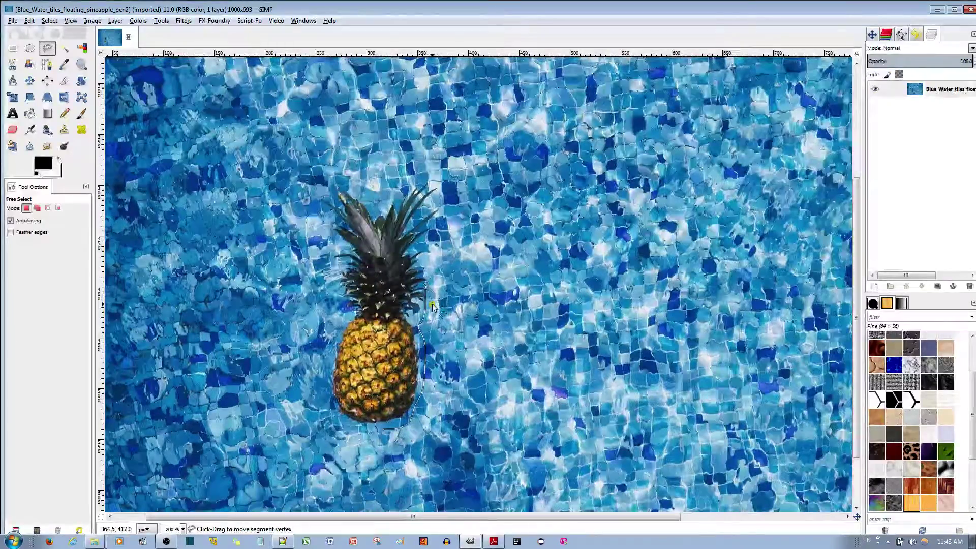
{"action": "key", "text": "Return"}
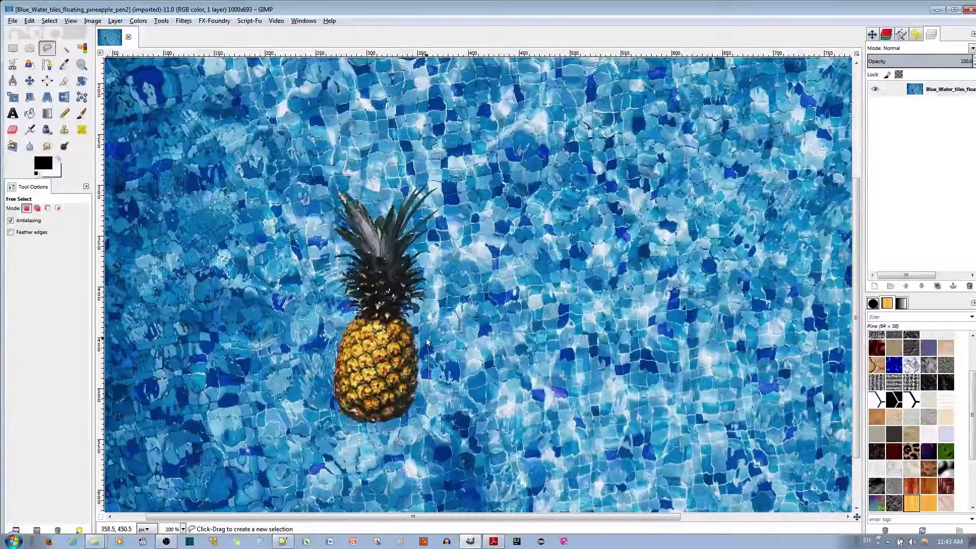
Trace a closed freehand outline around the whole pineapple and commit it as a selection
{"action": "mouse_move", "coordinate": [436, 283]}
{"action": "left_mouse_down"}
{"action": "mouse_move", "coordinate": [447, 220]}
{"action": "mouse_move", "coordinate": [437, 177]}
{"action": "mouse_move", "coordinate": [366, 198]}
{"action": "mouse_move", "coordinate": [351, 184]}
{"action": "mouse_move", "coordinate": [327, 186]}
{"action": "mouse_move", "coordinate": [301, 383]}
{"action": "left_mouse_up"}
{"action": "left_click_drag", "start_coordinate": [384, 435], "coordinate": [382, 432]}
{"action": "key", "text": "Return"}
{"action": "scroll", "coordinate": [468, 334], "scroll_direction": "down", "scroll_amount": 1}
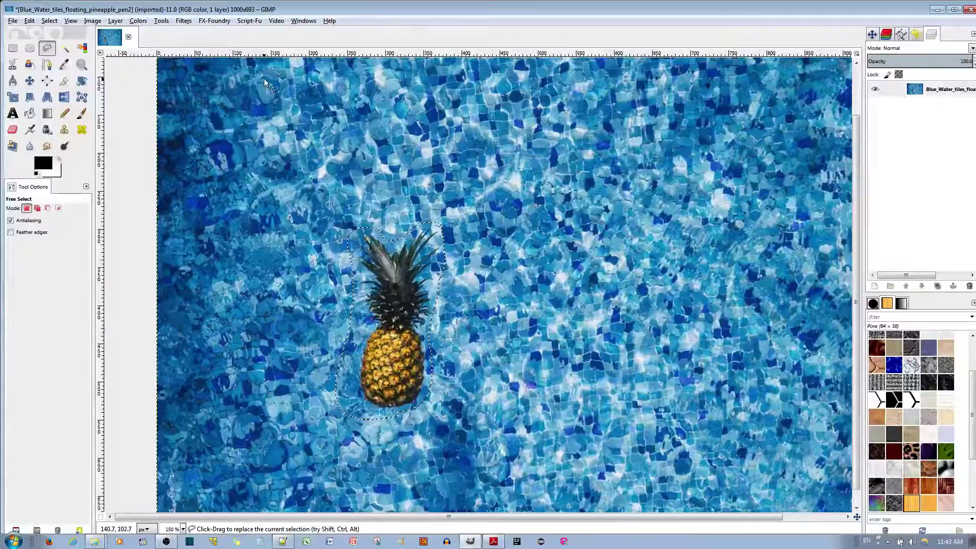
Run Heal Selection on the pineapple with width 50, All around sampling and Random order
{"action": "left_click", "coordinate": [183, 20]}
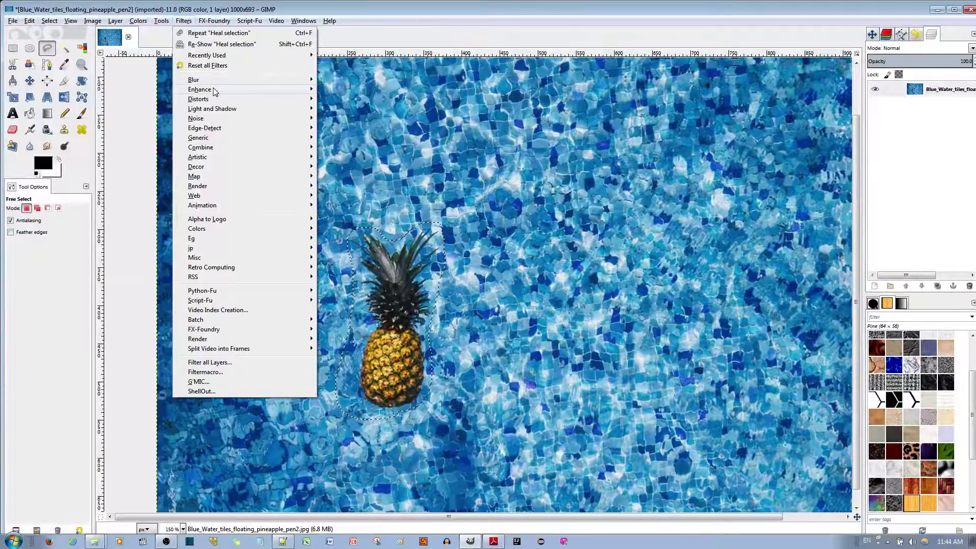
{"action": "mouse_move", "coordinate": [214, 90]}
{"action": "left_click", "coordinate": [356, 167]}
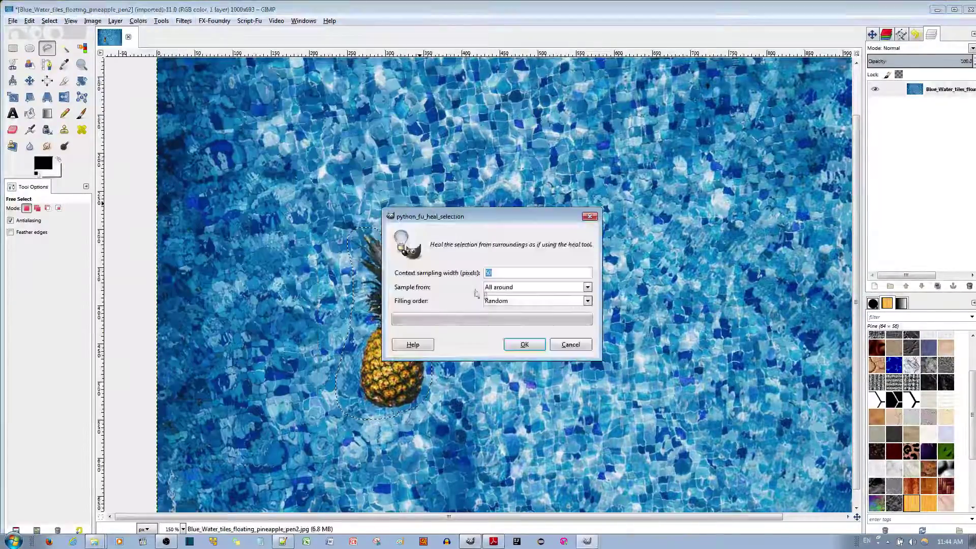
{"action": "left_click_drag", "start_coordinate": [484, 215], "coordinate": [622, 206]}
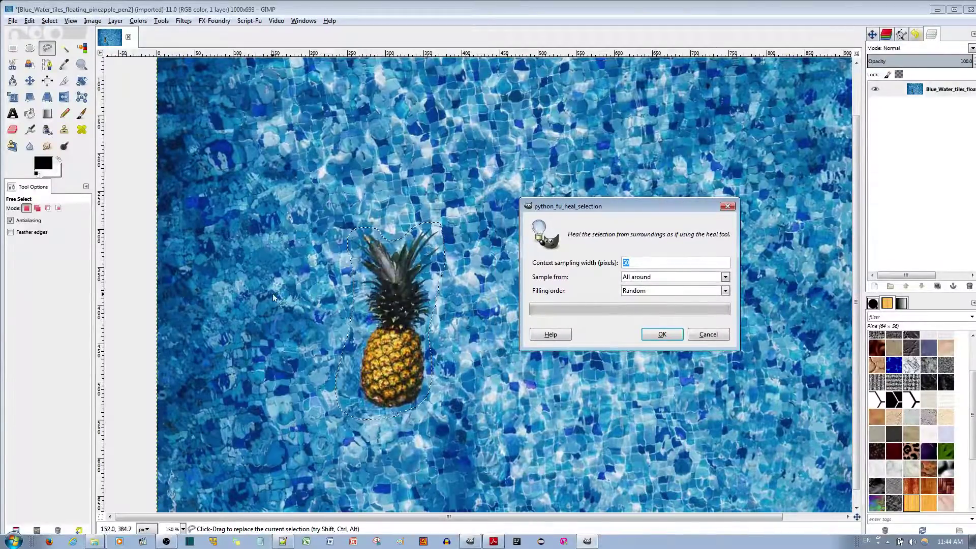
{"action": "left_click", "coordinate": [655, 277]}
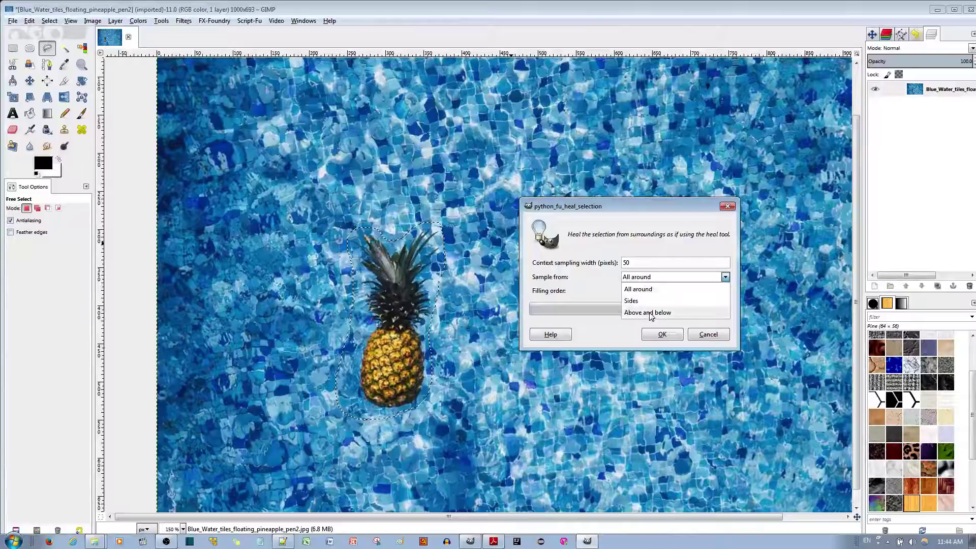
{"action": "left_click", "coordinate": [646, 289]}
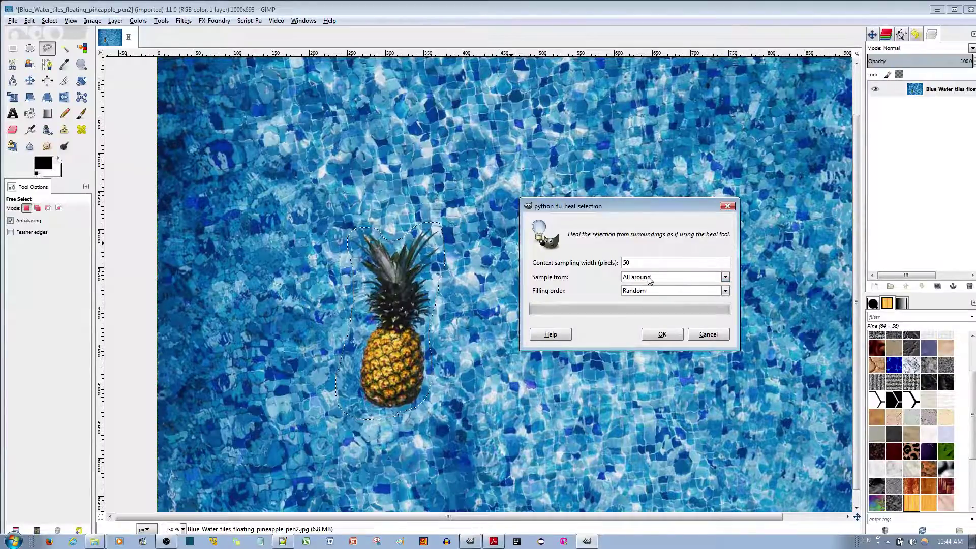
{"action": "left_click", "coordinate": [648, 293]}
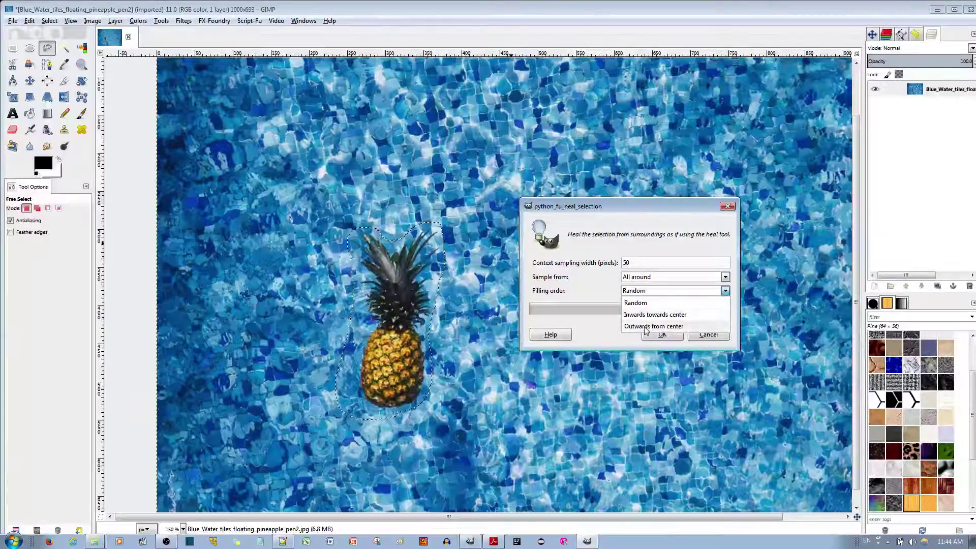
{"action": "left_click", "coordinate": [656, 304]}
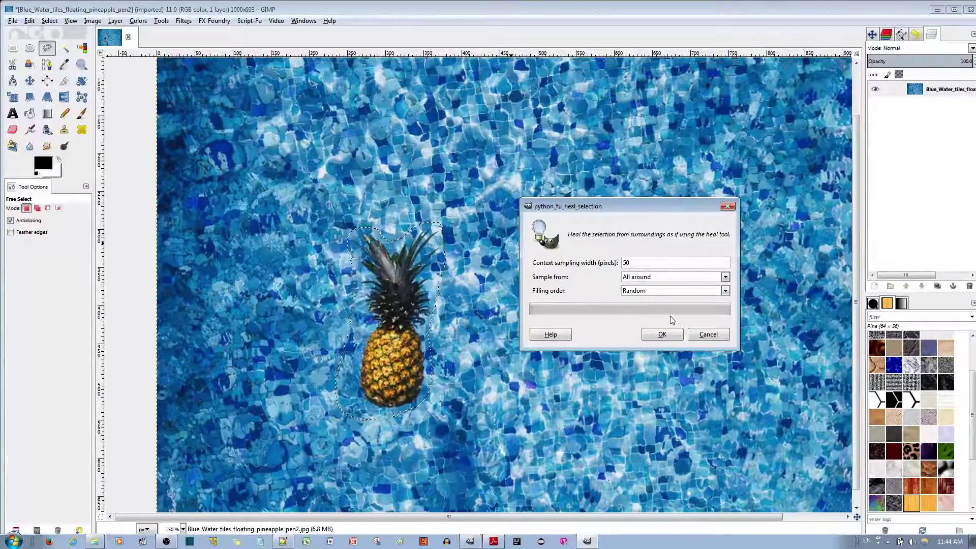
{"action": "left_click", "coordinate": [662, 336]}
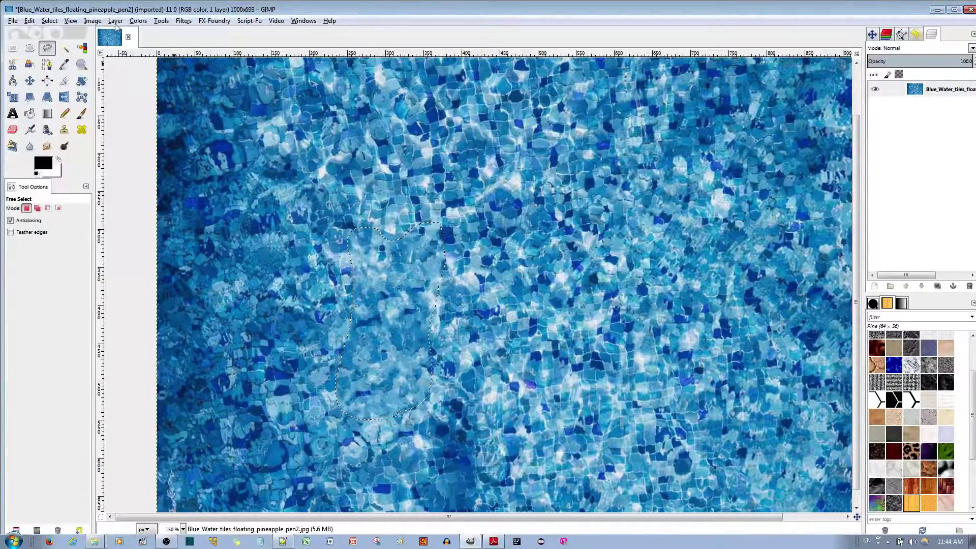
Clear the selection around the healed area
{"action": "left_click", "coordinate": [50, 21]}
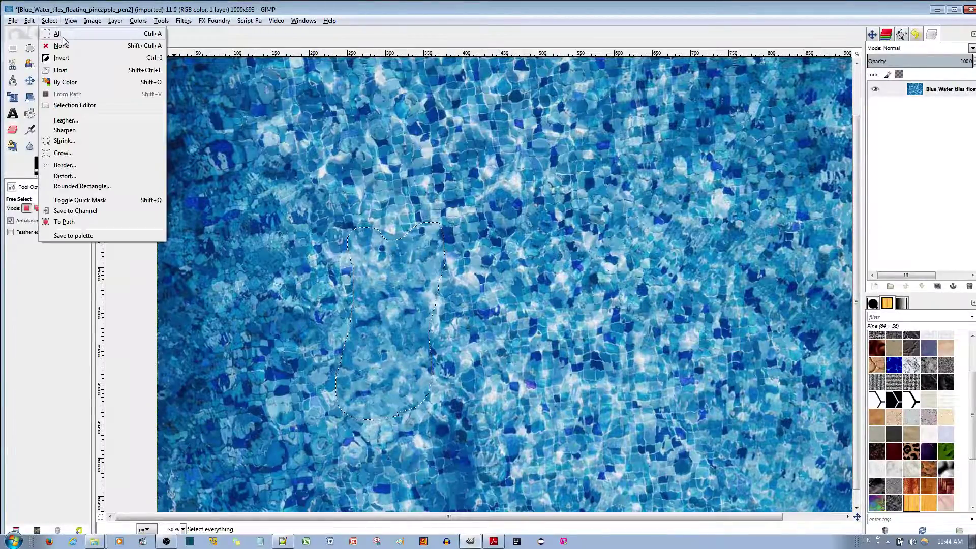
{"action": "left_click", "coordinate": [61, 46]}
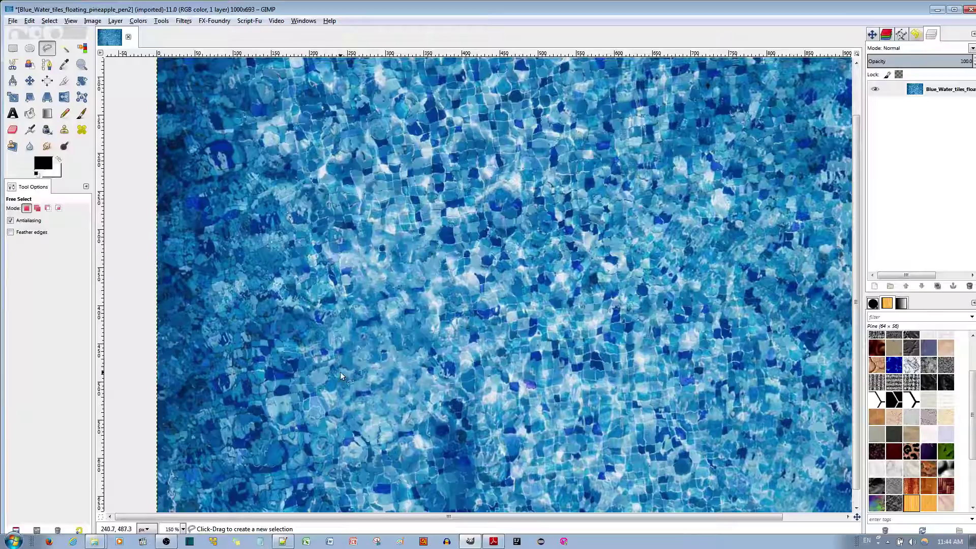
{"action": "scroll", "coordinate": [415, 249], "scroll_direction": "down", "scroll_amount": 1, "text": "ctrl"}
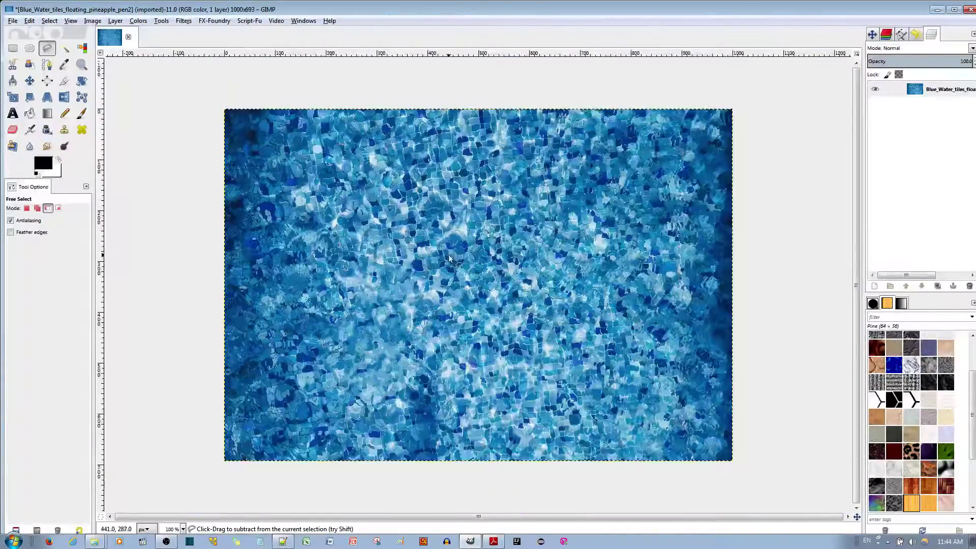
{"action": "scroll", "coordinate": [458, 269], "scroll_direction": "down", "scroll_amount": 1, "text": "ctrl"}
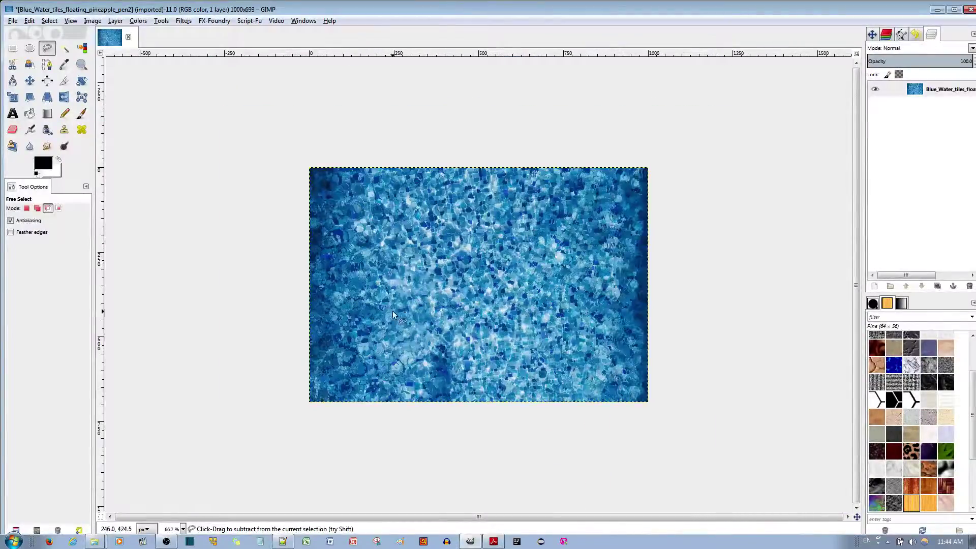
{"action": "scroll", "coordinate": [392, 300], "scroll_direction": "up", "scroll_amount": 3, "text": "ctrl"}
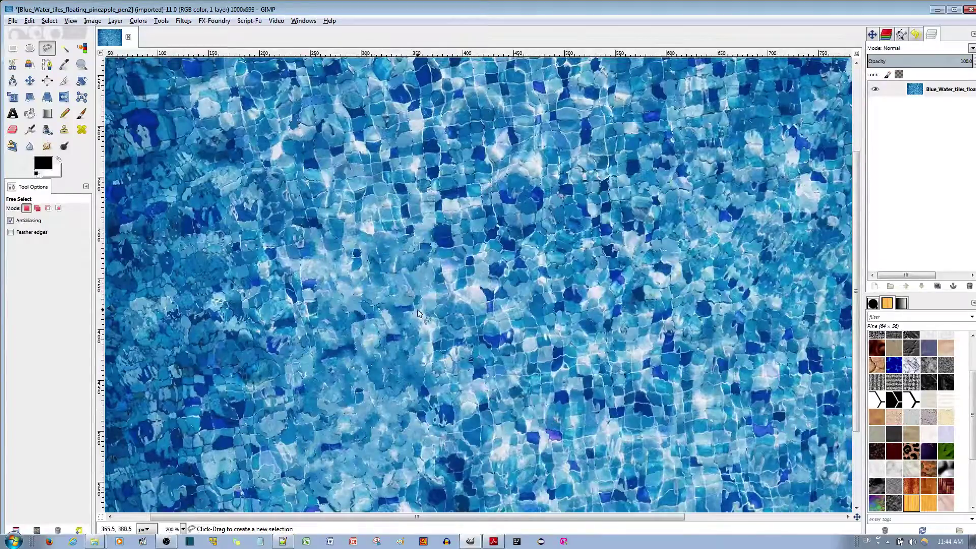
{"action": "scroll", "coordinate": [392, 355], "scroll_direction": "down", "scroll_amount": 1, "text": "ctrl"}
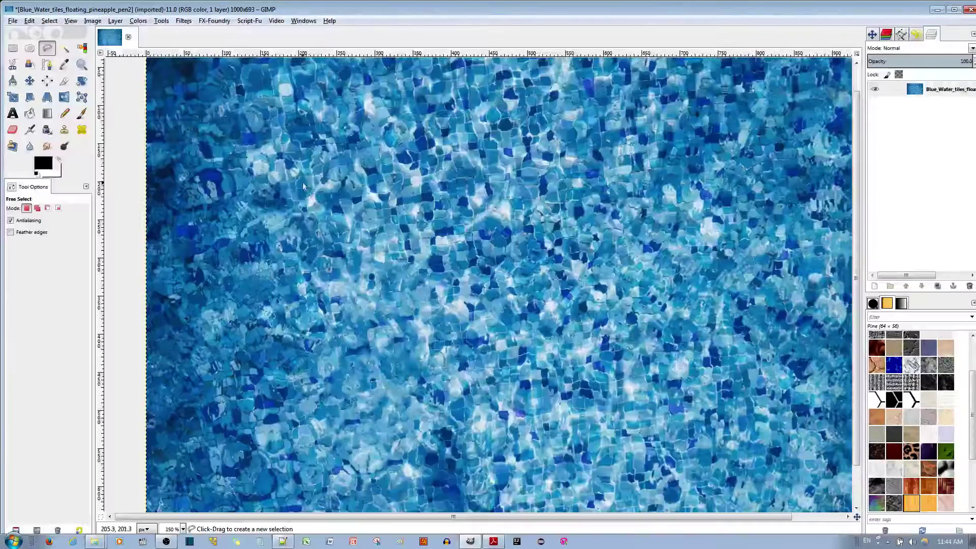
Close the pool-tile image, discarding its changes
{"action": "left_click", "coordinate": [128, 37]}
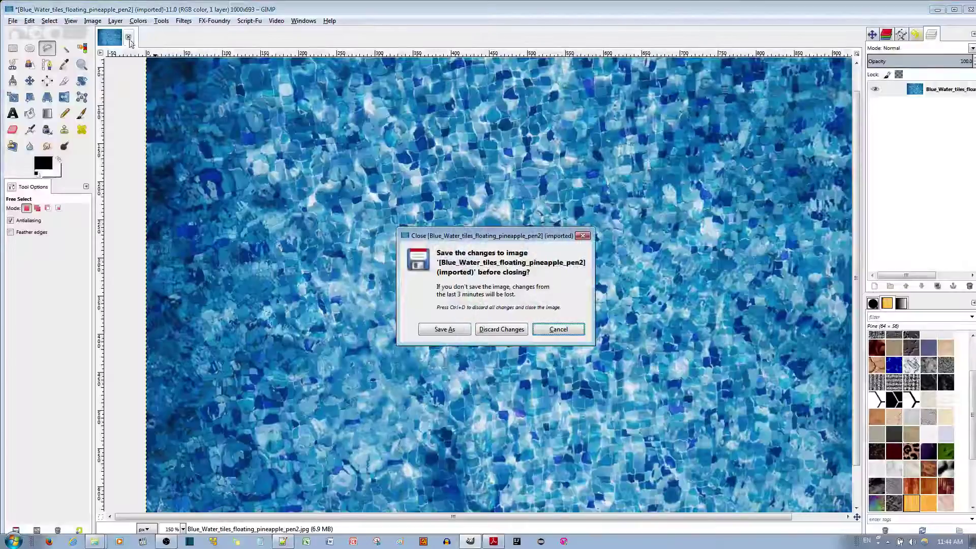
{"action": "left_click", "coordinate": [503, 330]}
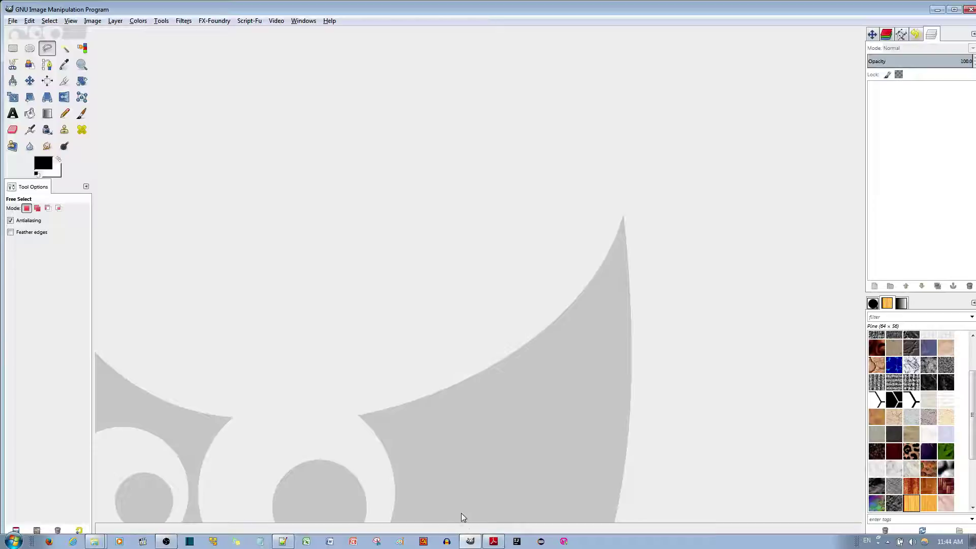
{"action": "left_click", "coordinate": [94, 541]}
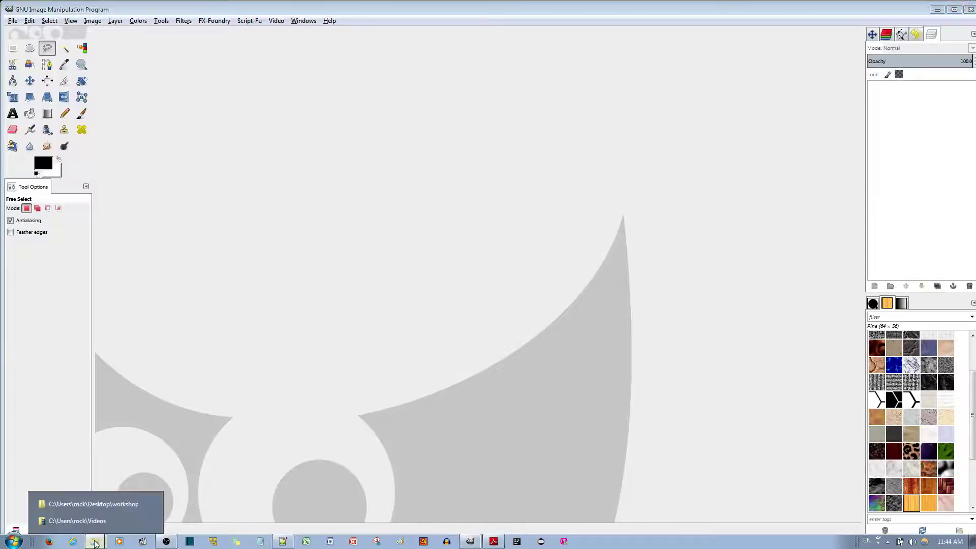
Drag jump man.jpg from the Explorer workshop folder onto GIMP to open it
{"action": "left_click", "coordinate": [112, 511]}
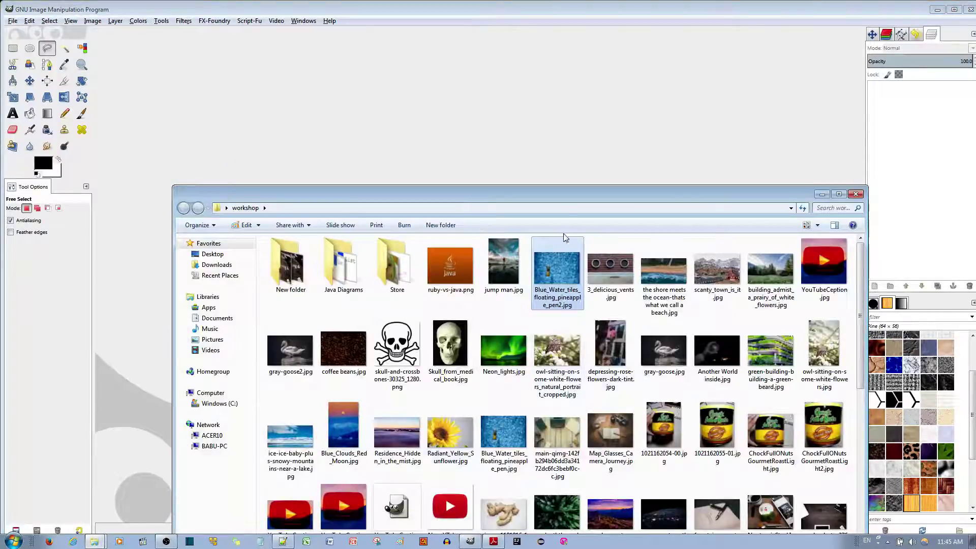
{"action": "left_click_drag", "start_coordinate": [567, 199], "coordinate": [558, 296]}
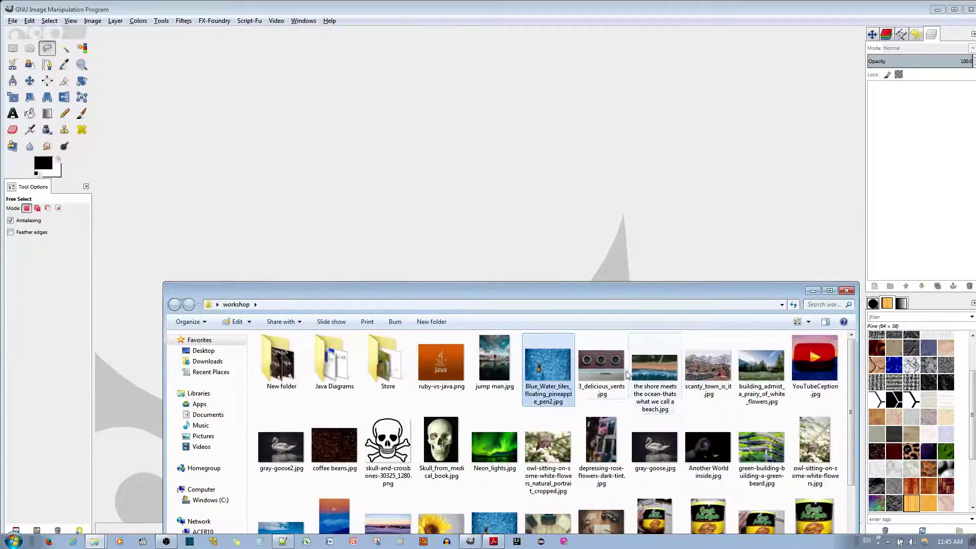
{"action": "left_click_drag", "start_coordinate": [491, 367], "coordinate": [492, 229]}
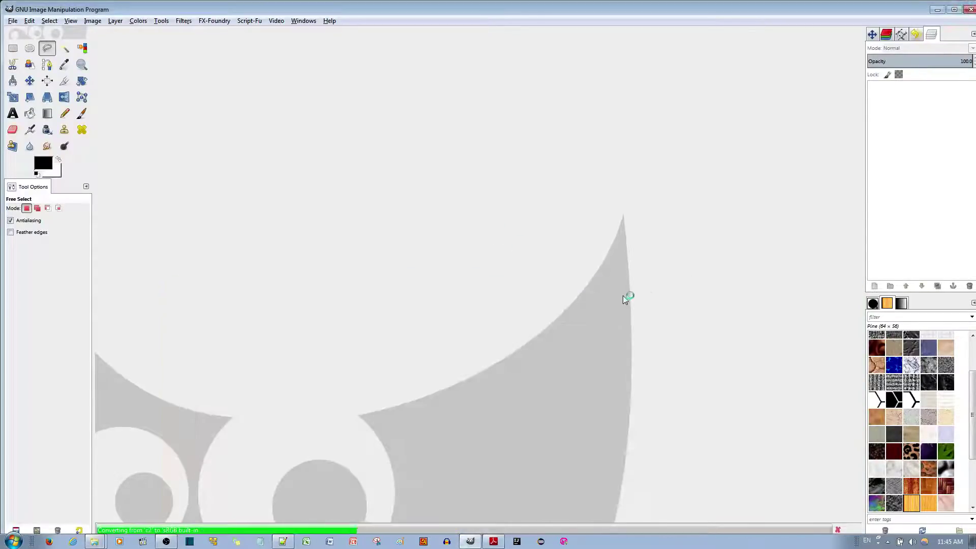
Draw a rectangular selection over the man from his feet to his shoulders
{"action": "scroll", "coordinate": [598, 294], "scroll_direction": "up", "scroll_amount": 4}
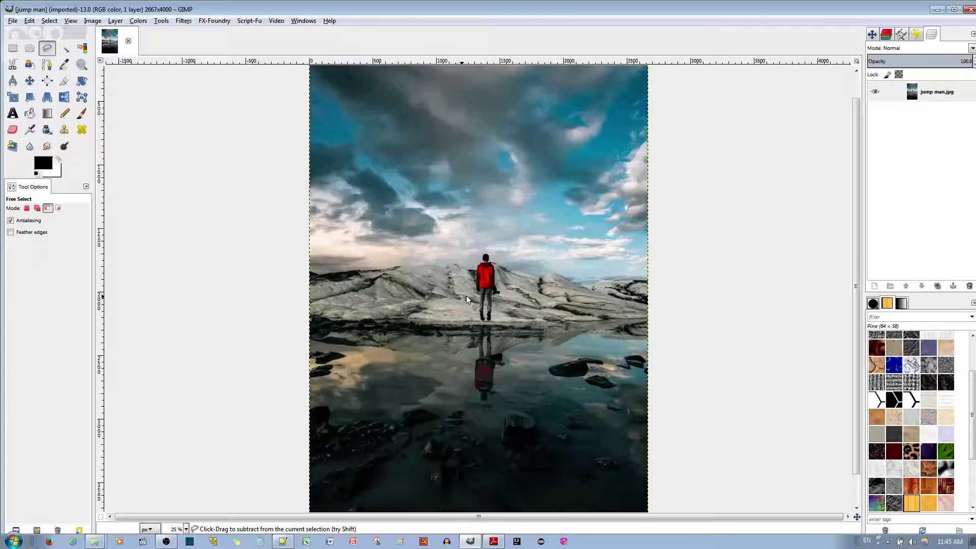
{"action": "scroll", "coordinate": [543, 307], "scroll_direction": "up", "scroll_amount": 3}
{"action": "scroll", "coordinate": [542, 308], "scroll_direction": "down", "scroll_amount": 2}
{"action": "scroll", "coordinate": [542, 308], "scroll_direction": "up", "scroll_amount": 1}
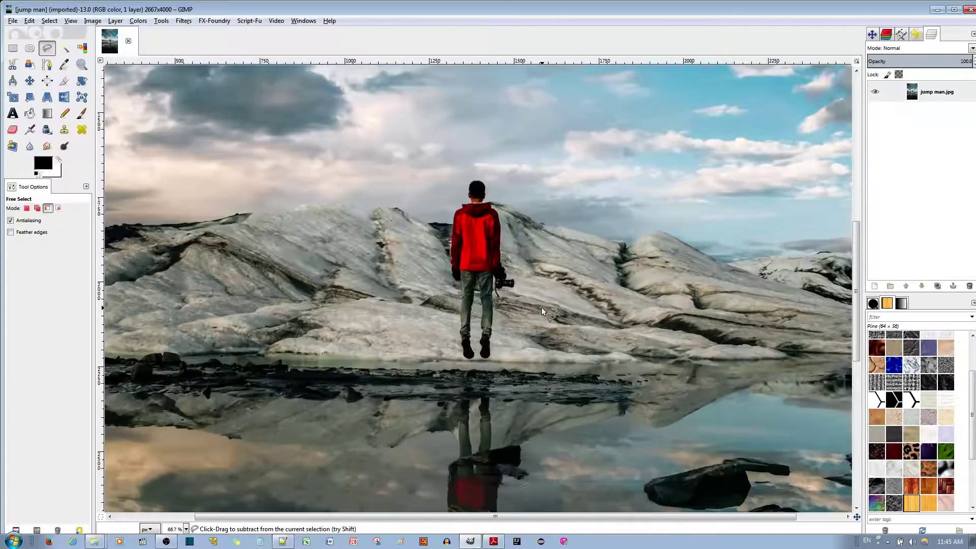
{"action": "left_click", "coordinate": [12, 50]}
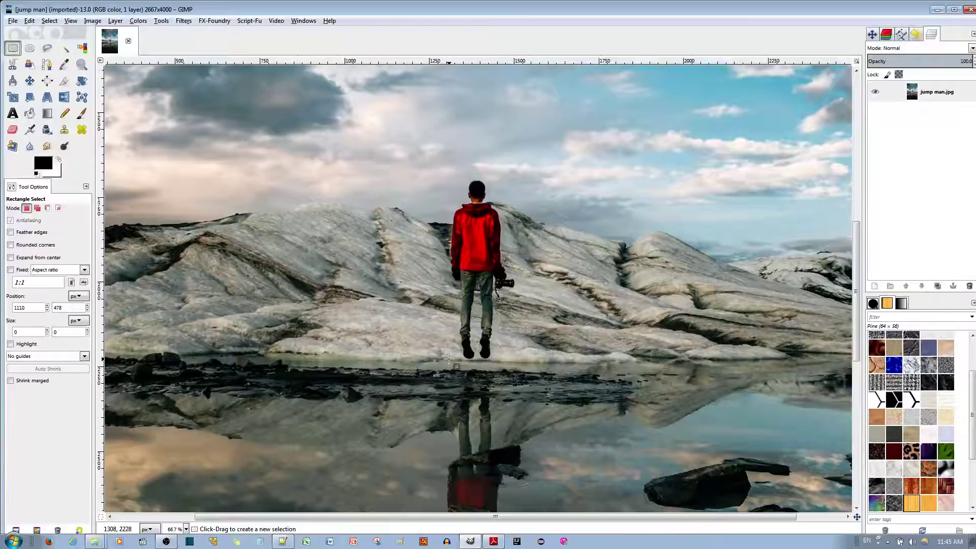
{"action": "scroll", "coordinate": [454, 355], "scroll_direction": "up", "scroll_amount": 1}
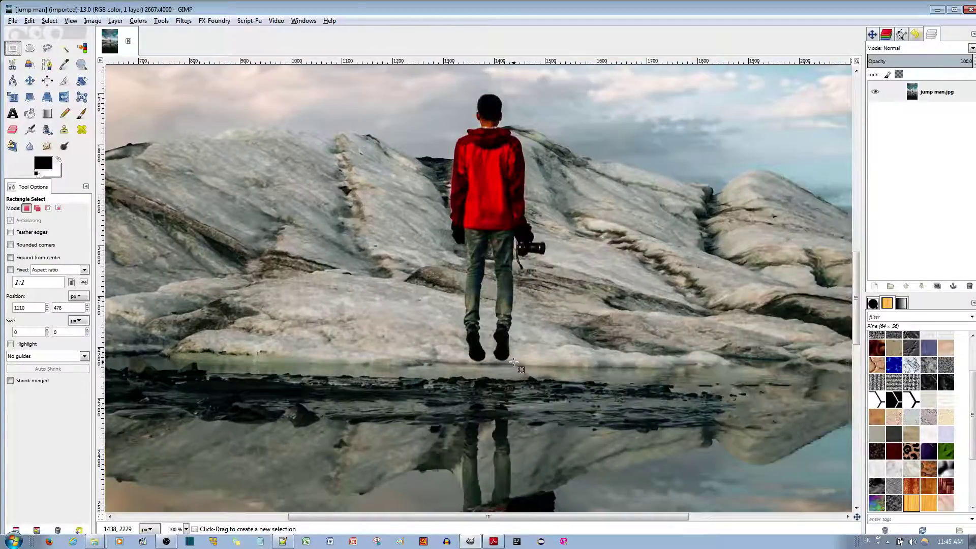
{"action": "left_click_drag", "start_coordinate": [513, 363], "coordinate": [462, 162]}
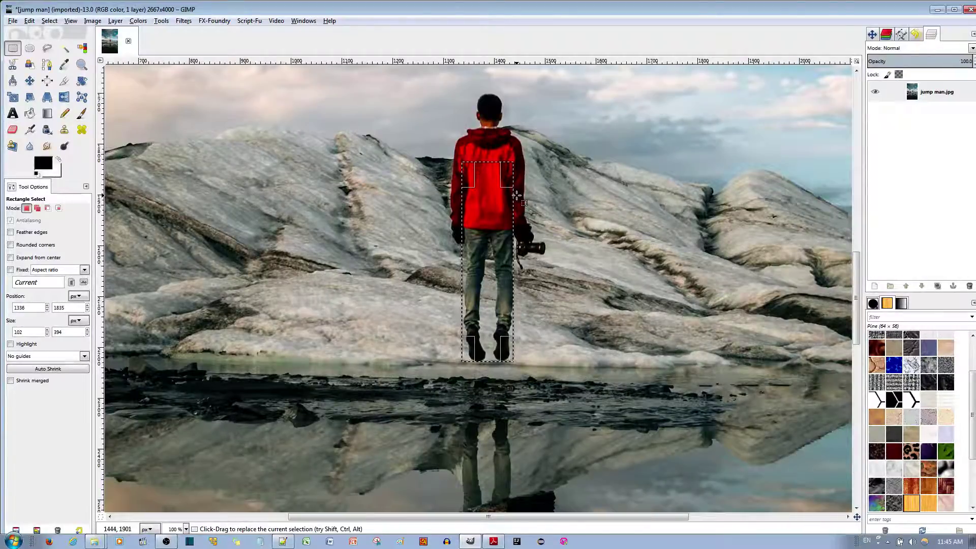
{"action": "key", "text": "Return"}
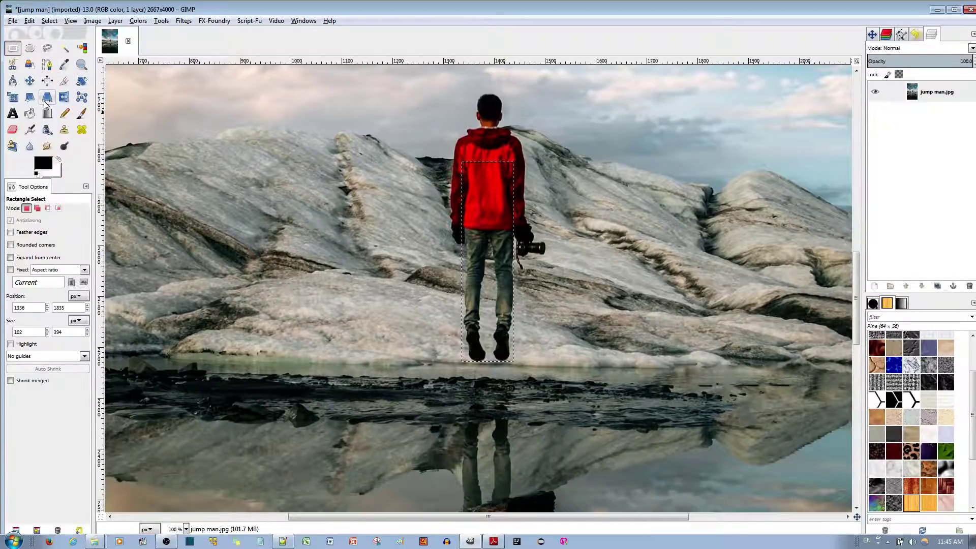
In Add mode, add a rectangle covering his torso, arm and camera
{"action": "left_click", "coordinate": [38, 209]}
{"action": "left_click_drag", "start_coordinate": [454, 275], "coordinate": [552, 203]}
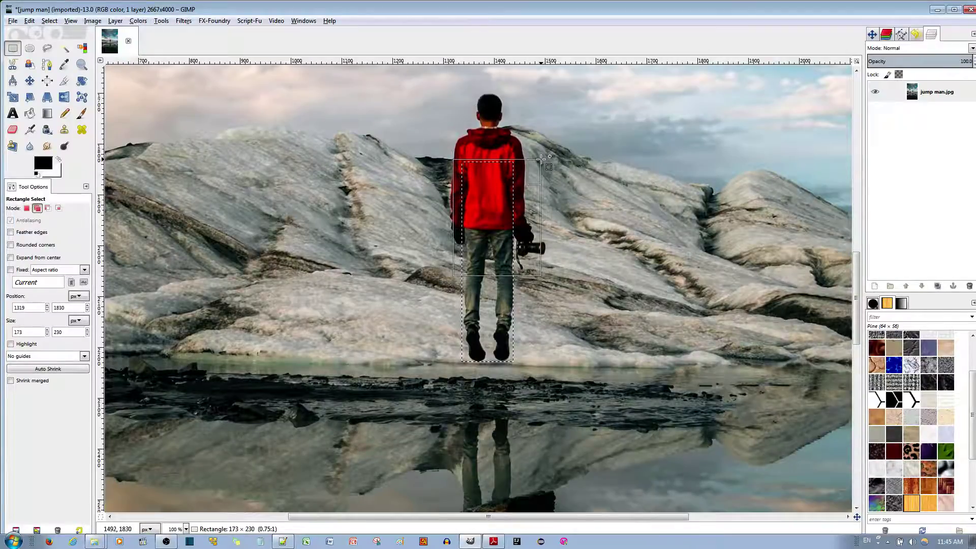
{"action": "left_click_drag", "start_coordinate": [542, 158], "coordinate": [548, 160]}
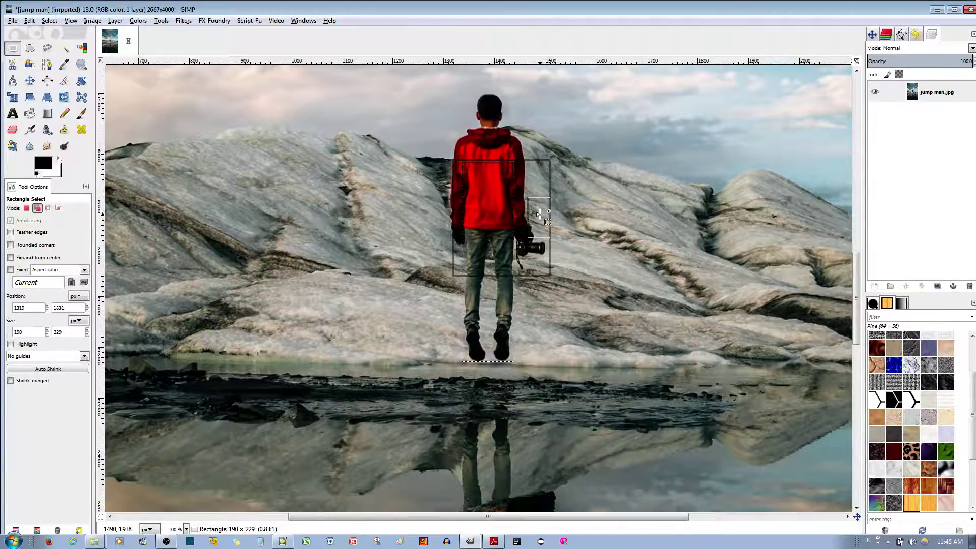
{"action": "left_click_drag", "start_coordinate": [453, 218], "coordinate": [445, 219]}
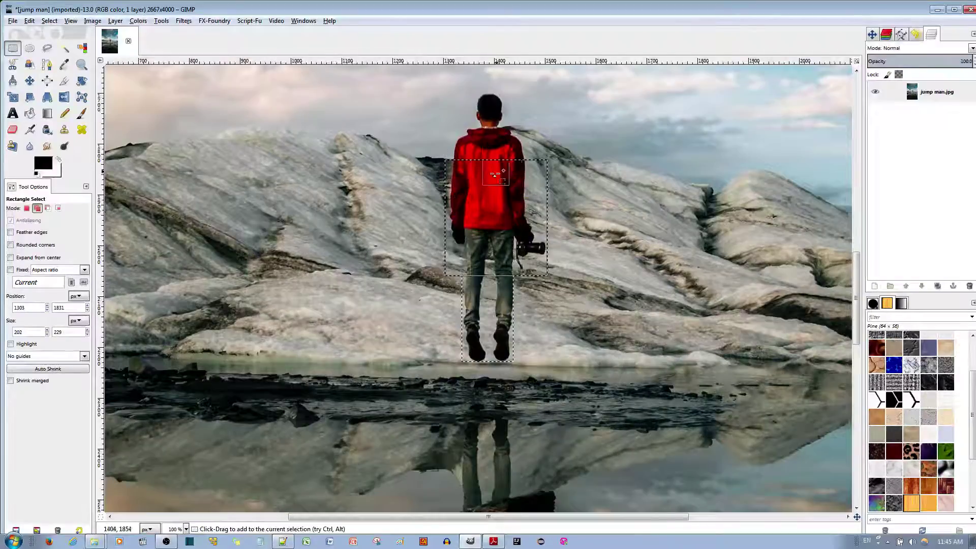
{"action": "left_click", "coordinate": [501, 191]}
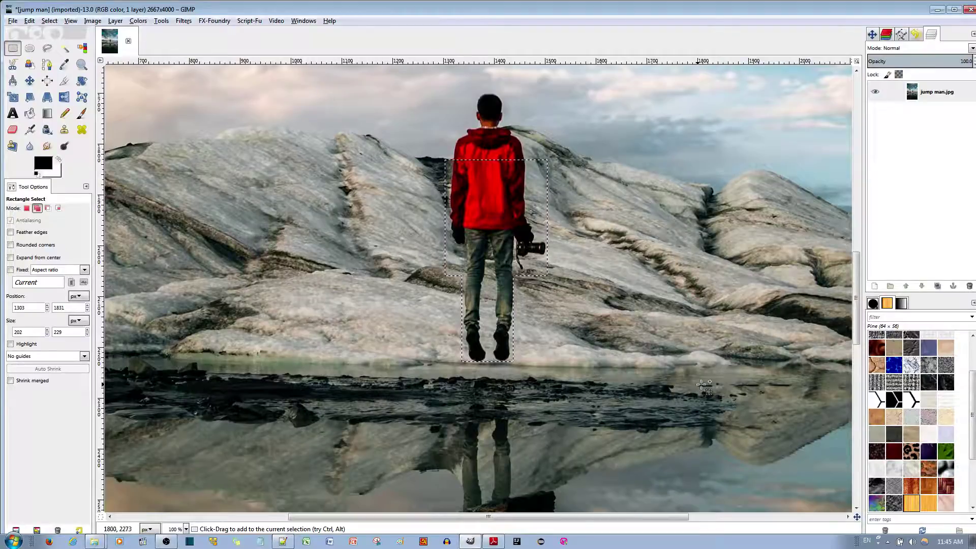
{"action": "scroll", "coordinate": [712, 382], "scroll_direction": "up", "scroll_amount": 3}
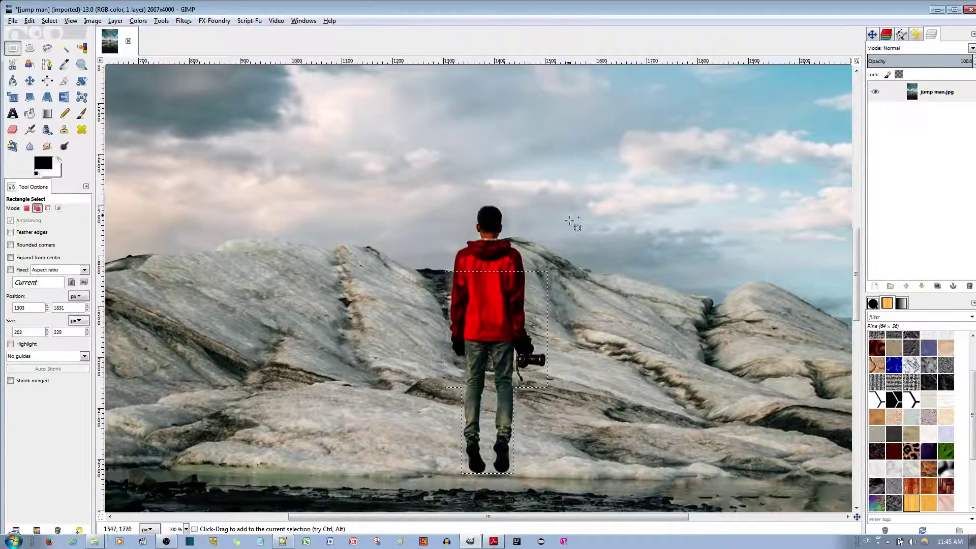
{"action": "scroll", "coordinate": [477, 280], "scroll_direction": "down", "scroll_amount": 6}
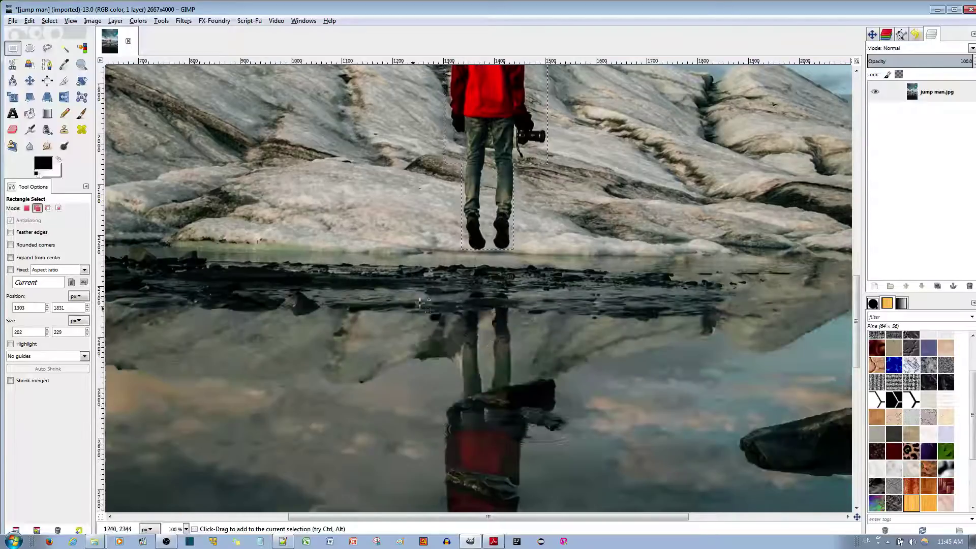
{"action": "scroll", "coordinate": [541, 289], "scroll_direction": "up", "scroll_amount": 3}
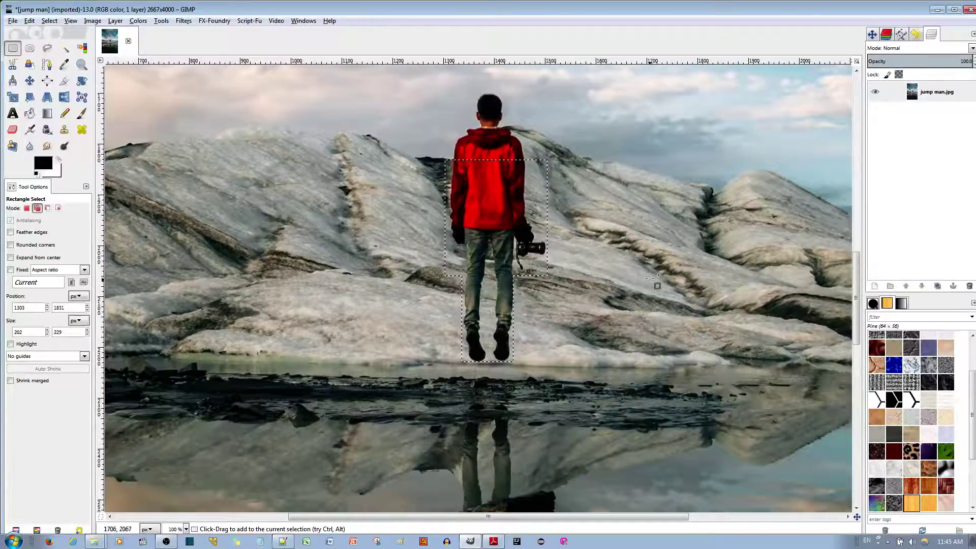
Run Heal Selection on the body with width 50, sampling from the Sides
{"action": "left_click", "coordinate": [183, 21]}
{"action": "mouse_move", "coordinate": [234, 91]}
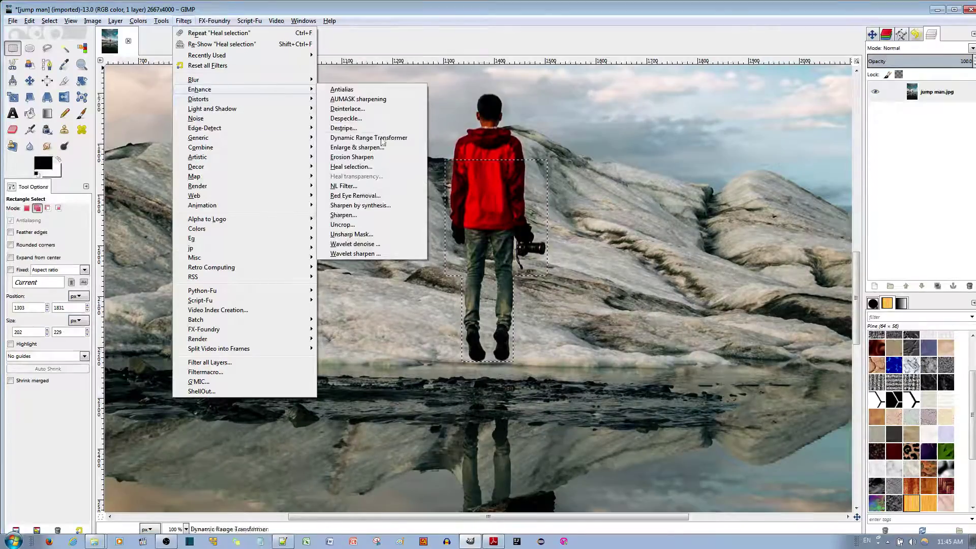
{"action": "left_click", "coordinate": [362, 170]}
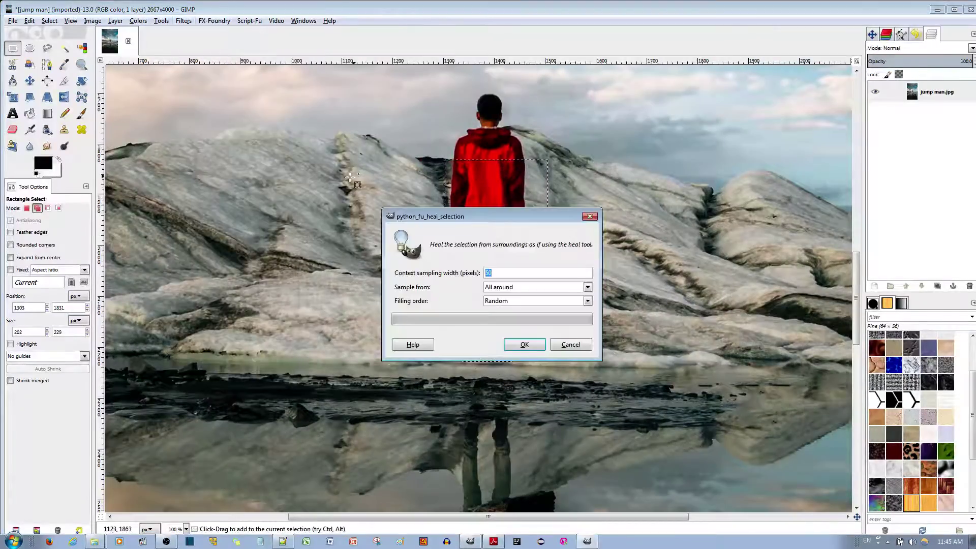
{"action": "left_click", "coordinate": [515, 290]}
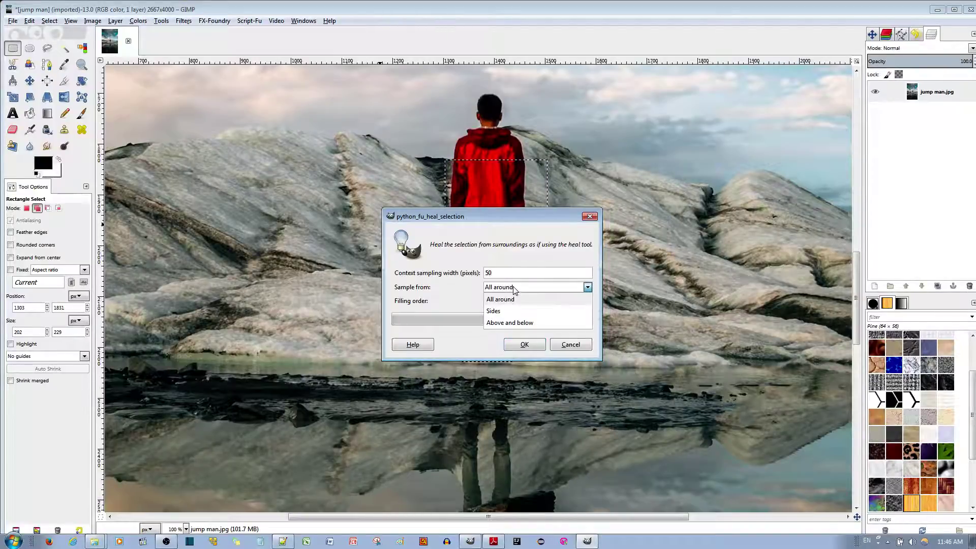
{"action": "left_click", "coordinate": [510, 311]}
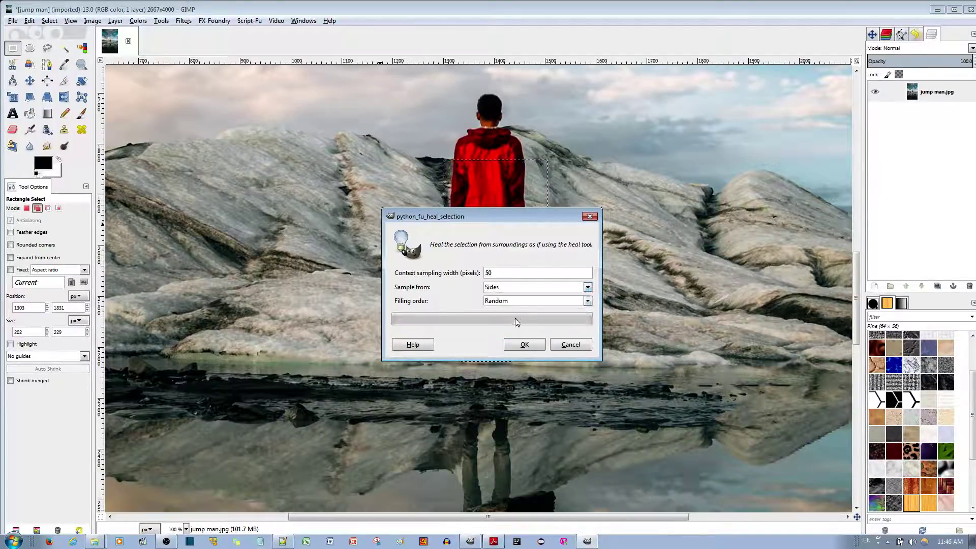
{"action": "left_click", "coordinate": [524, 347]}
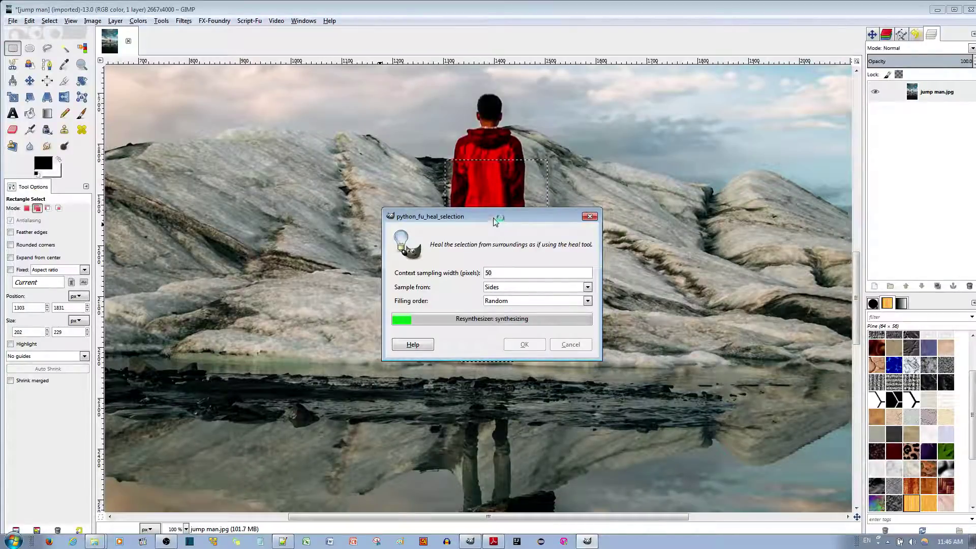
{"action": "left_click_drag", "start_coordinate": [495, 220], "coordinate": [693, 187]}
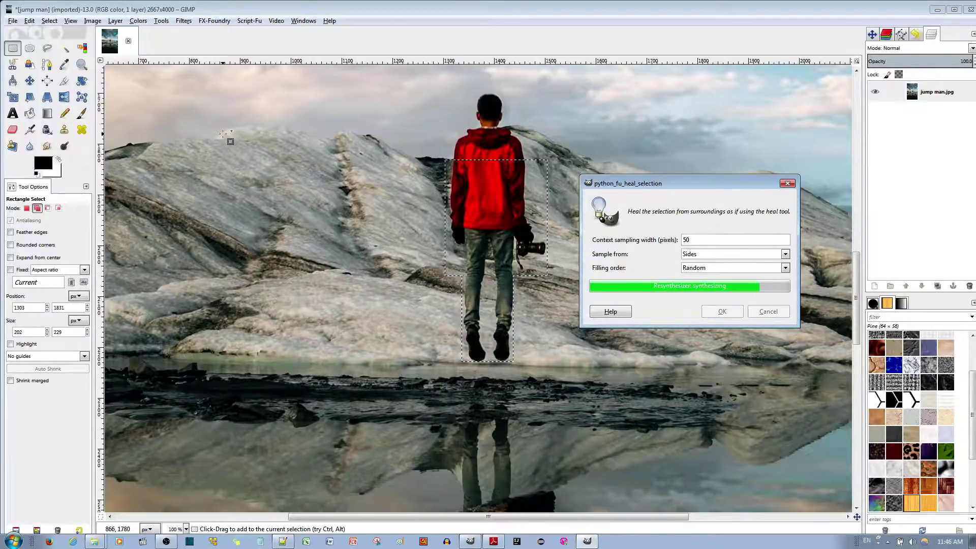
Switch to the Heal tool and clear the selection with Select > None
{"action": "left_click", "coordinate": [82, 131]}
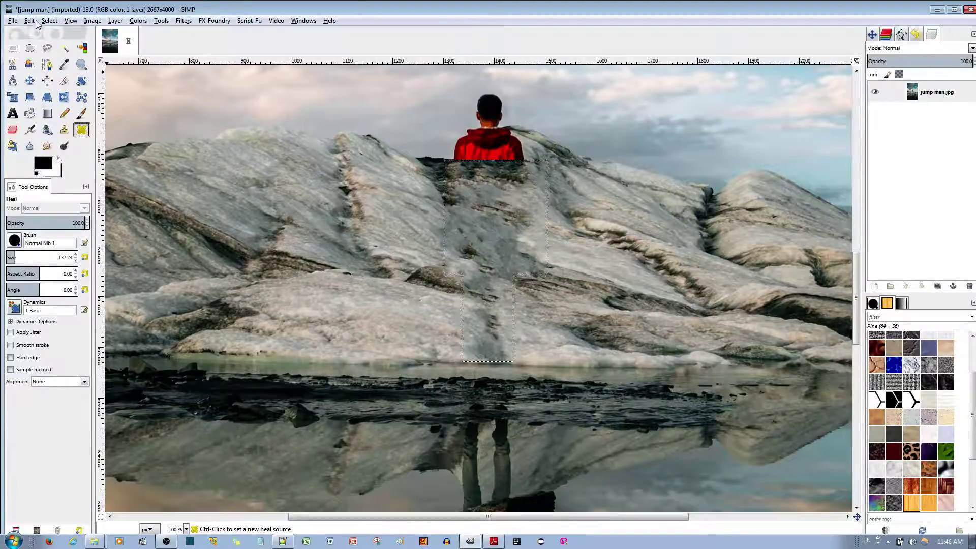
{"action": "left_click", "coordinate": [51, 21]}
{"action": "left_click", "coordinate": [58, 42]}
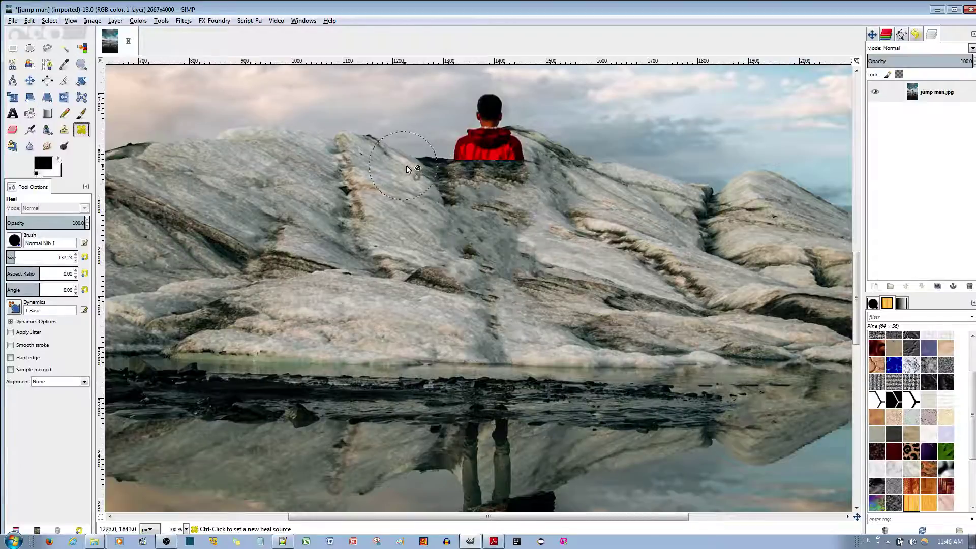
{"action": "scroll", "coordinate": [444, 169], "scroll_direction": "down", "scroll_amount": 2}
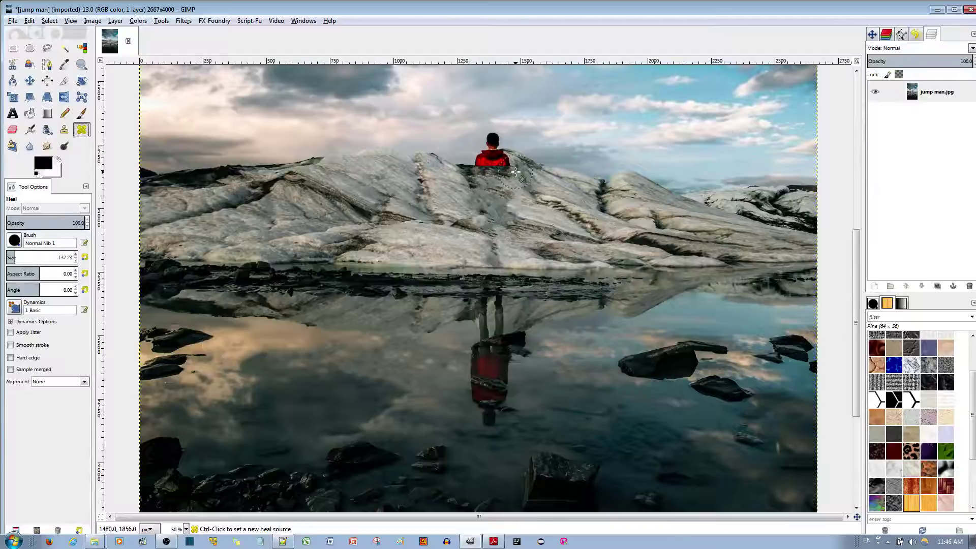
{"action": "scroll", "coordinate": [511, 200], "scroll_direction": "up", "scroll_amount": 2}
{"action": "scroll", "coordinate": [514, 203], "scroll_direction": "up", "scroll_amount": 2}
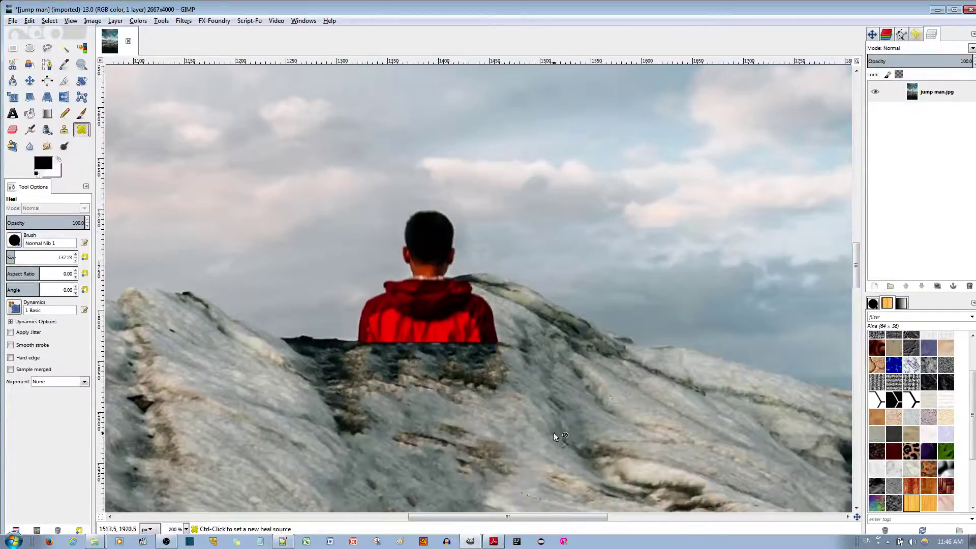
Draw a rectangular selection box around the man's head and red hoodie
{"action": "left_click_drag", "start_coordinate": [545, 517], "coordinate": [525, 517]}
{"action": "left_click", "coordinate": [13, 48]}
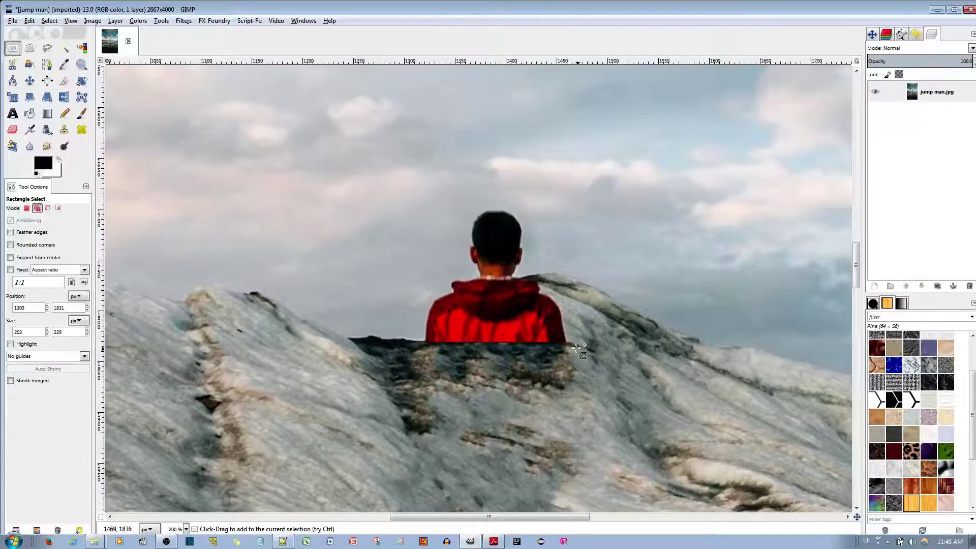
{"action": "left_click_drag", "start_coordinate": [569, 344], "coordinate": [414, 207]}
{"action": "left_click", "coordinate": [416, 210]}
In Subtract mode, trim the sky corners and shoulder notches out of the selection
{"action": "left_click", "coordinate": [38, 209]}
{"action": "left_click", "coordinate": [49, 209]}
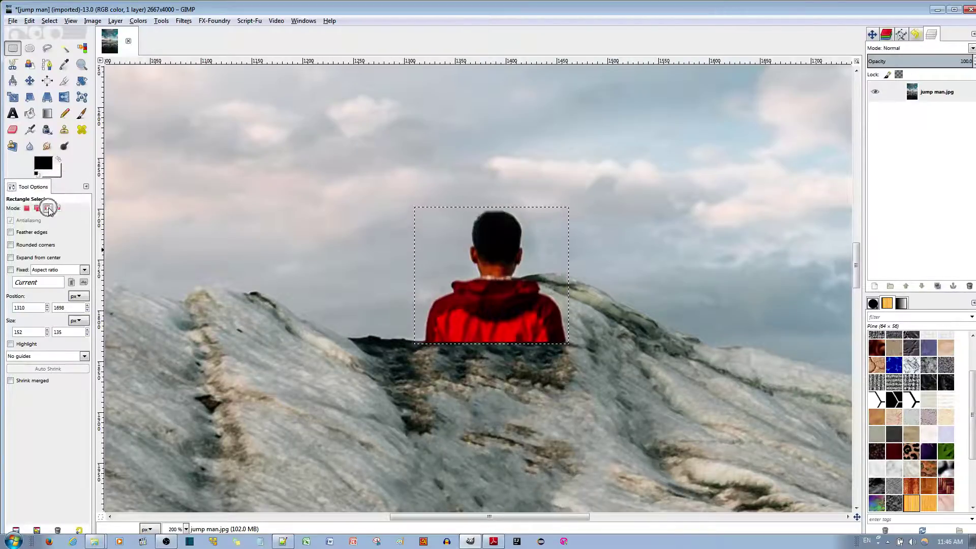
{"action": "left_click_drag", "start_coordinate": [602, 179], "coordinate": [532, 264]}
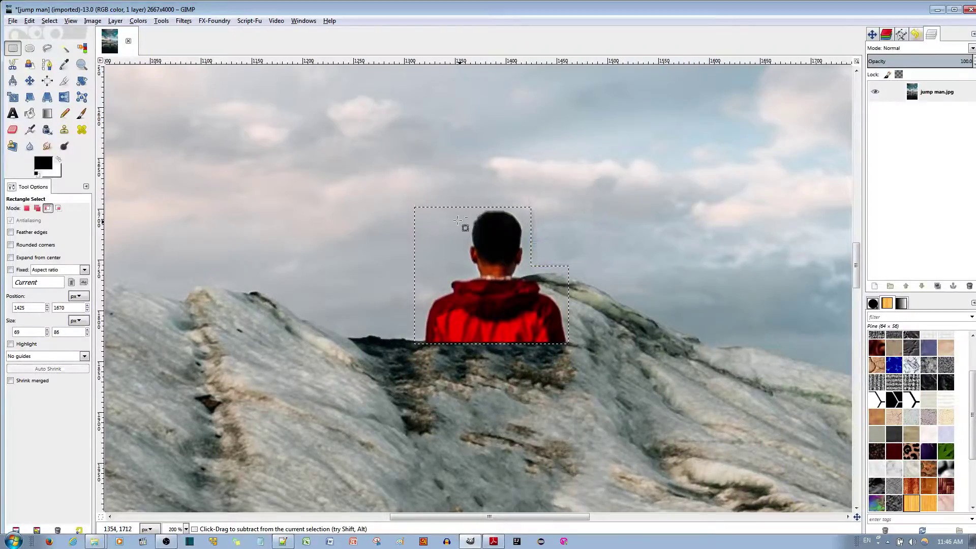
{"action": "left_click_drag", "start_coordinate": [400, 189], "coordinate": [391, 297]}
{"action": "left_click", "coordinate": [465, 269]}
{"action": "left_click", "coordinate": [391, 297]}
{"action": "left_click_drag", "start_coordinate": [556, 252], "coordinate": [587, 301]}
{"action": "left_click", "coordinate": [584, 299]}
{"action": "left_click_drag", "start_coordinate": [549, 258], "coordinate": [574, 285]}
{"action": "left_click", "coordinate": [573, 287]}
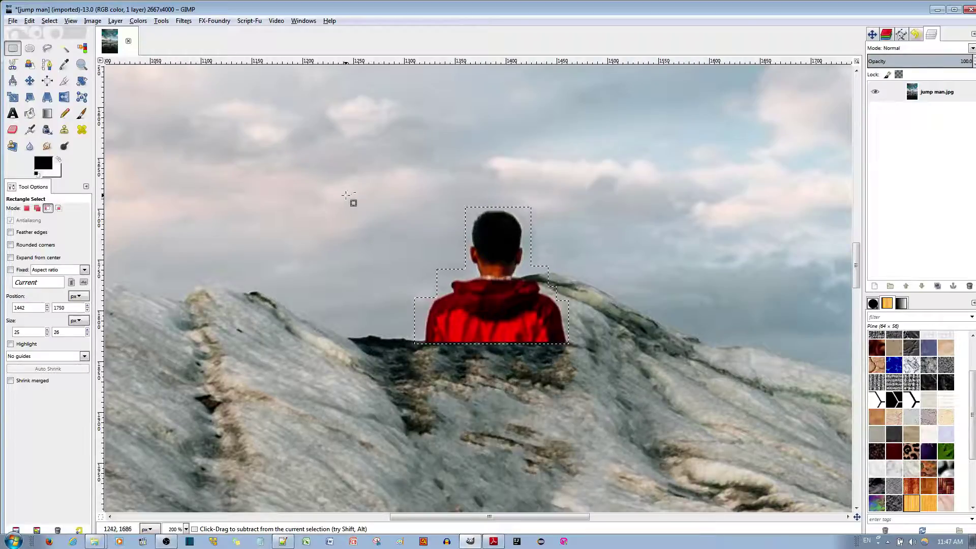
Run Heal Selection on the head and hoodie with width 50, sampling All around
{"action": "left_click", "coordinate": [183, 21]}
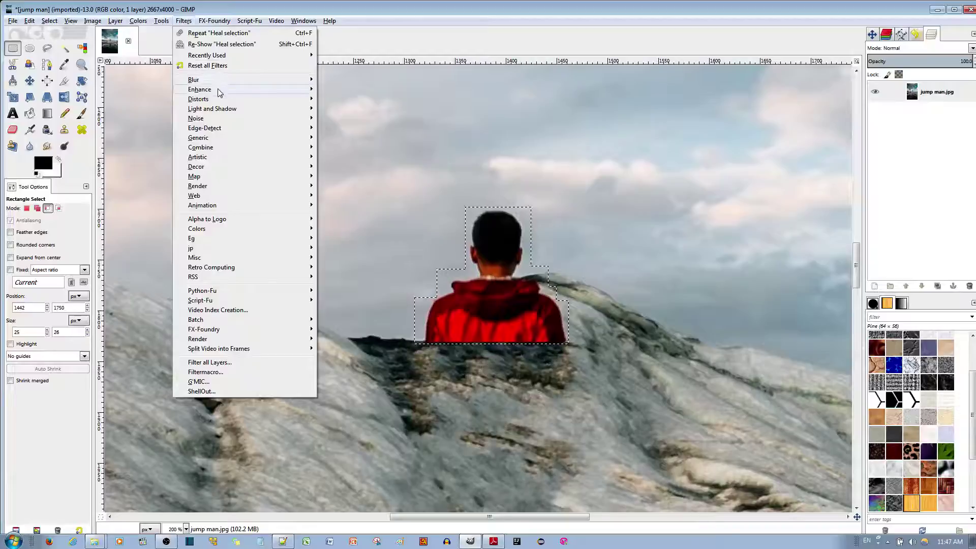
{"action": "mouse_move", "coordinate": [220, 93]}
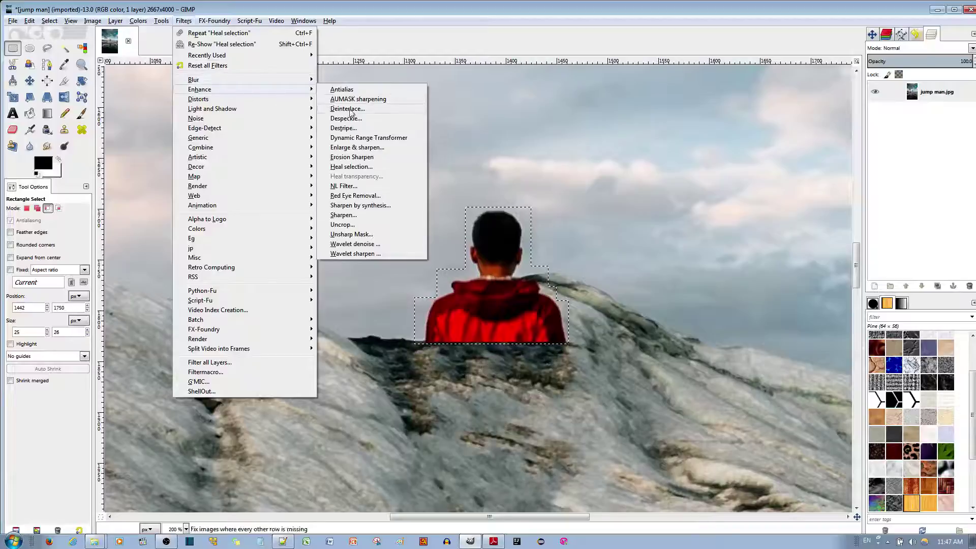
{"action": "left_click", "coordinate": [362, 167]}
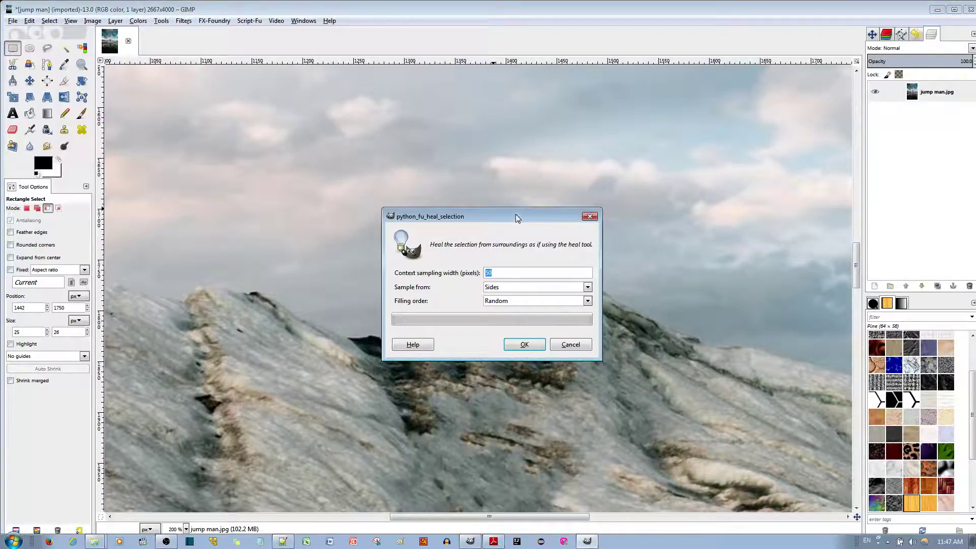
{"action": "left_click_drag", "start_coordinate": [517, 218], "coordinate": [727, 199]}
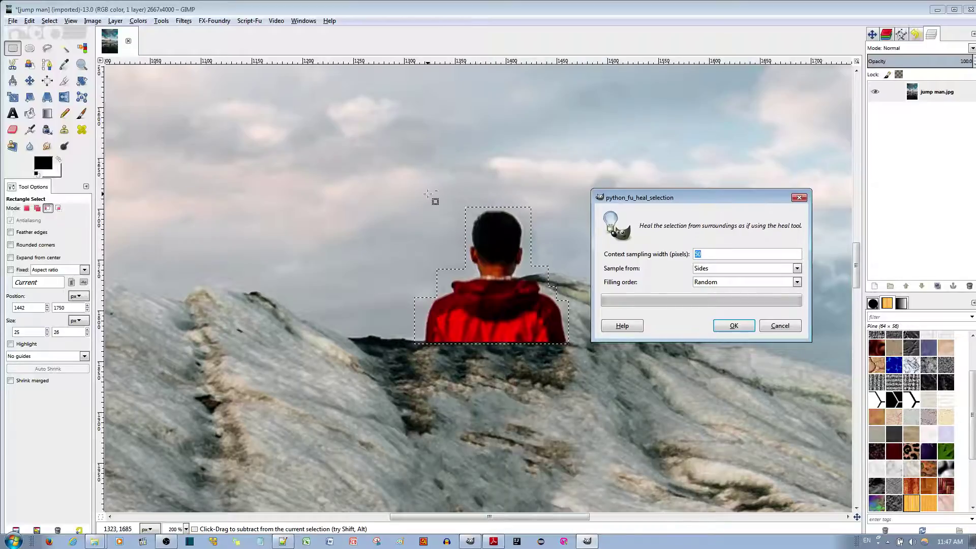
{"action": "left_click", "coordinate": [754, 269]}
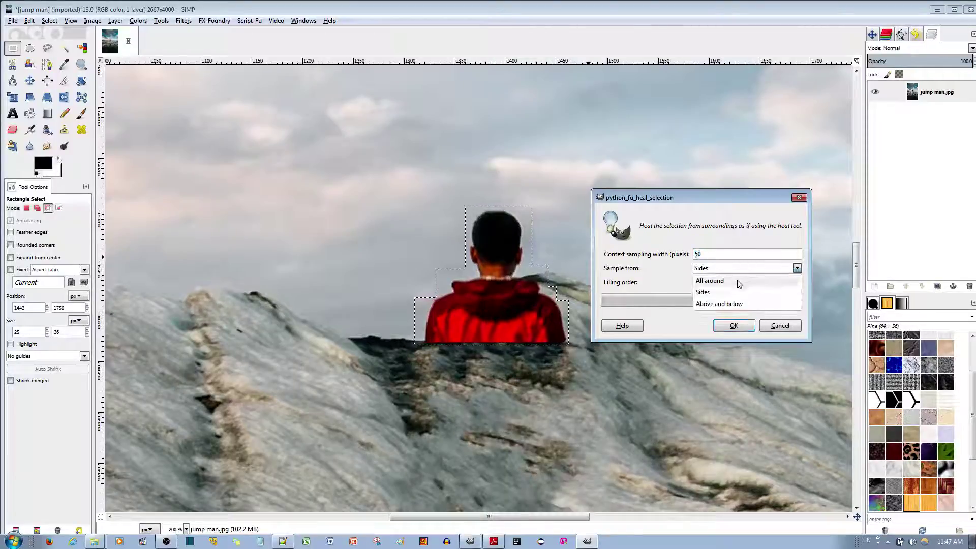
{"action": "left_click", "coordinate": [740, 284]}
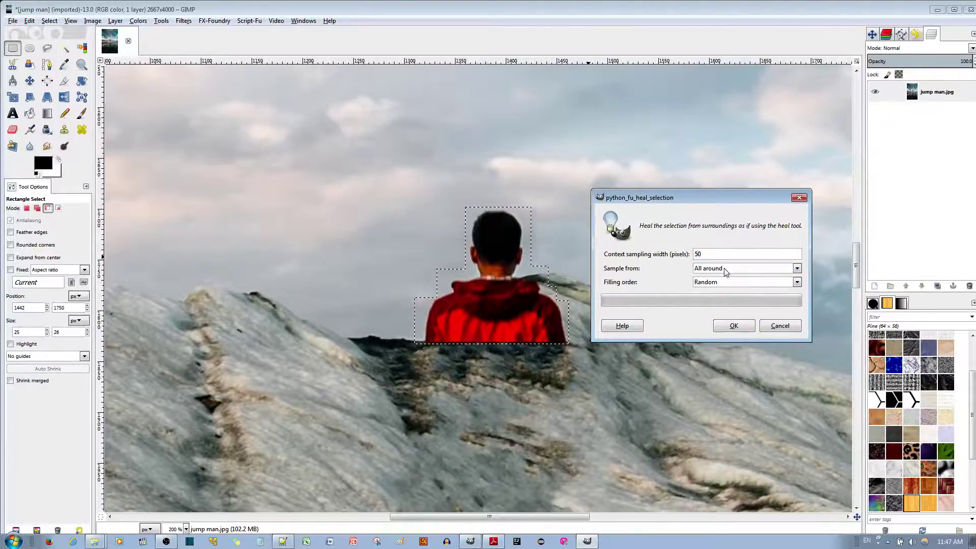
{"action": "left_click", "coordinate": [736, 327]}
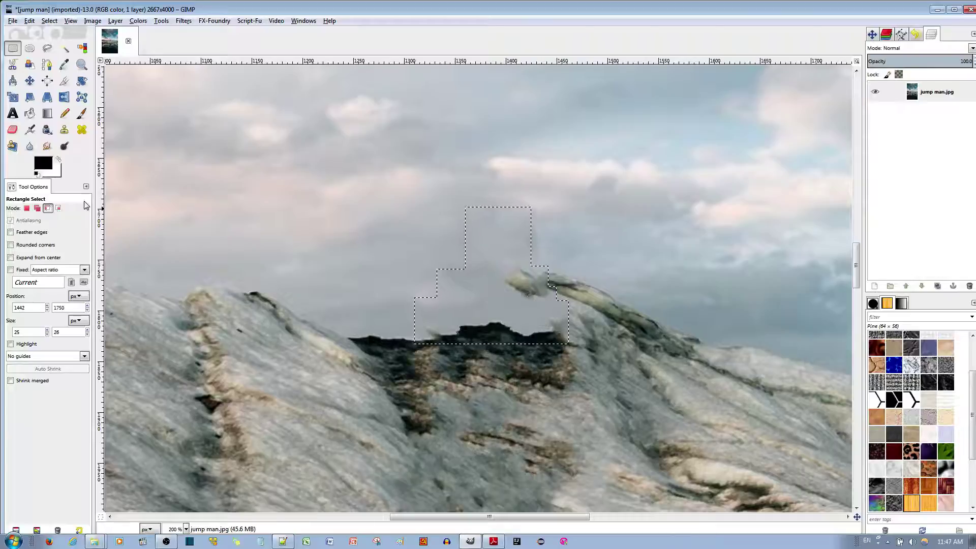
Switch selection mode to Replace, pick the Heal tool, and clear the selection with Select > None
{"action": "left_click", "coordinate": [27, 208]}
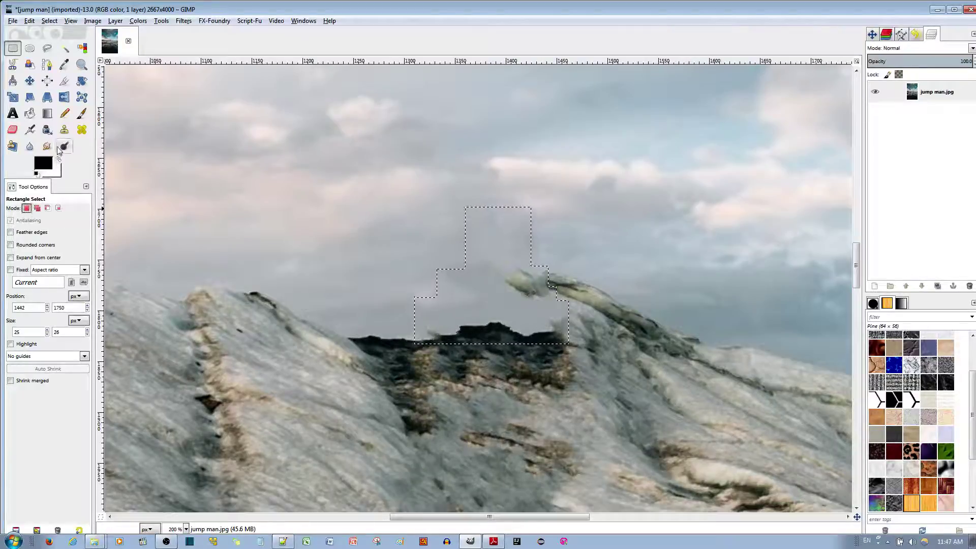
{"action": "left_click", "coordinate": [82, 130]}
{"action": "scroll", "coordinate": [320, 257], "scroll_direction": "down", "scroll_amount": 2}
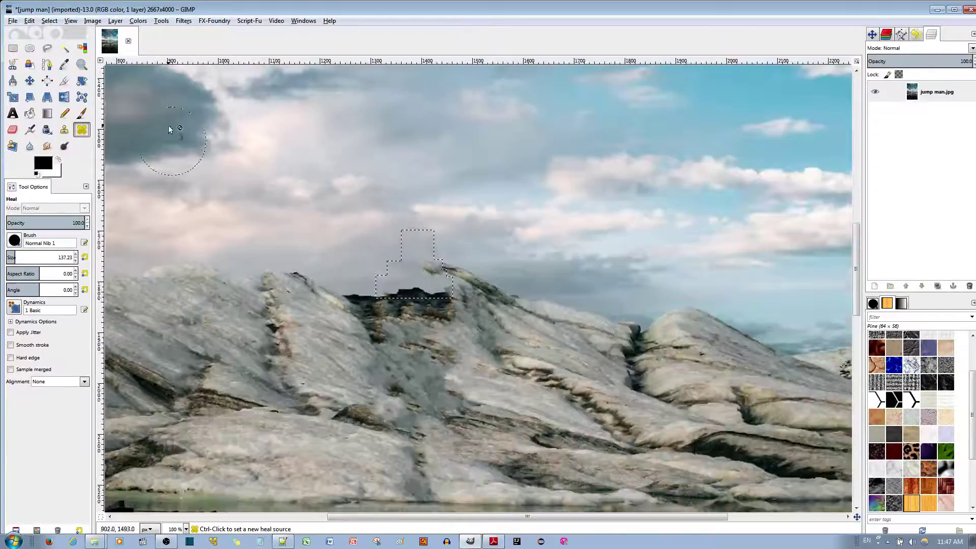
{"action": "left_click", "coordinate": [49, 21]}
{"action": "left_click", "coordinate": [59, 44]}
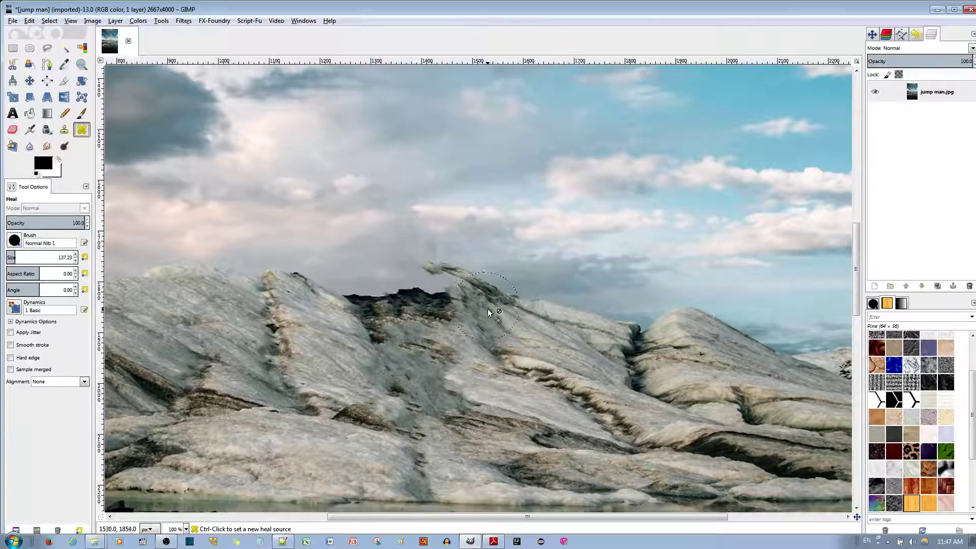
With a smaller heal brush sourced from clean ridge rock, paint over the dark ridge patch
{"action": "scroll", "coordinate": [478, 293], "scroll_direction": "down", "scroll_amount": 1}
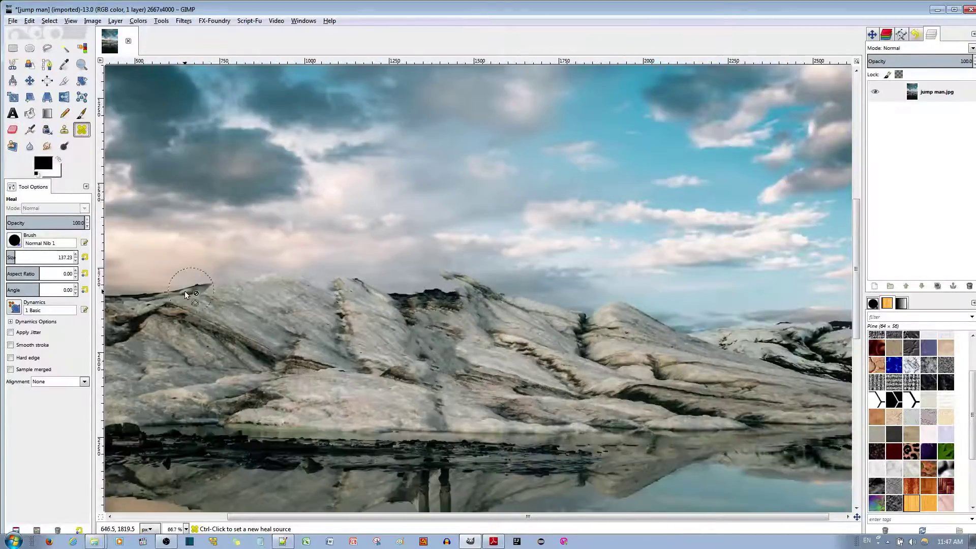
{"action": "scroll", "coordinate": [466, 473], "scroll_direction": "left", "scroll_amount": 3}
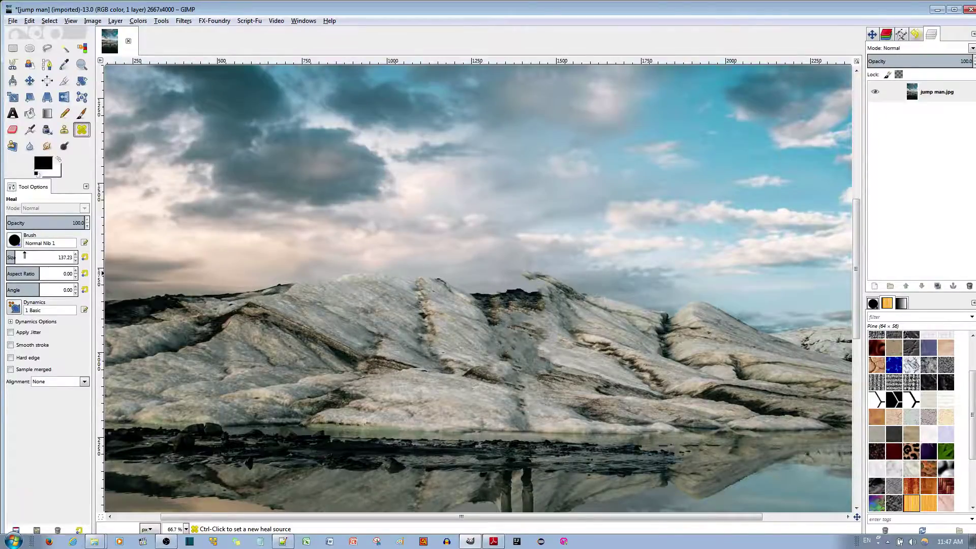
{"action": "left_click_drag", "start_coordinate": [10, 258], "coordinate": [10, 257]}
{"action": "key", "text": "ctrl"}
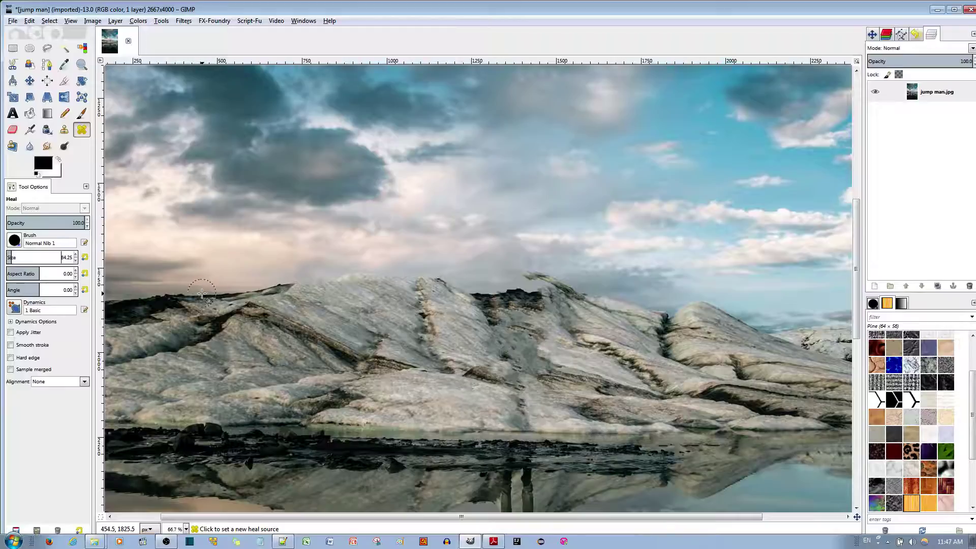
{"action": "left_click", "coordinate": [175, 294], "text": "ctrl"}
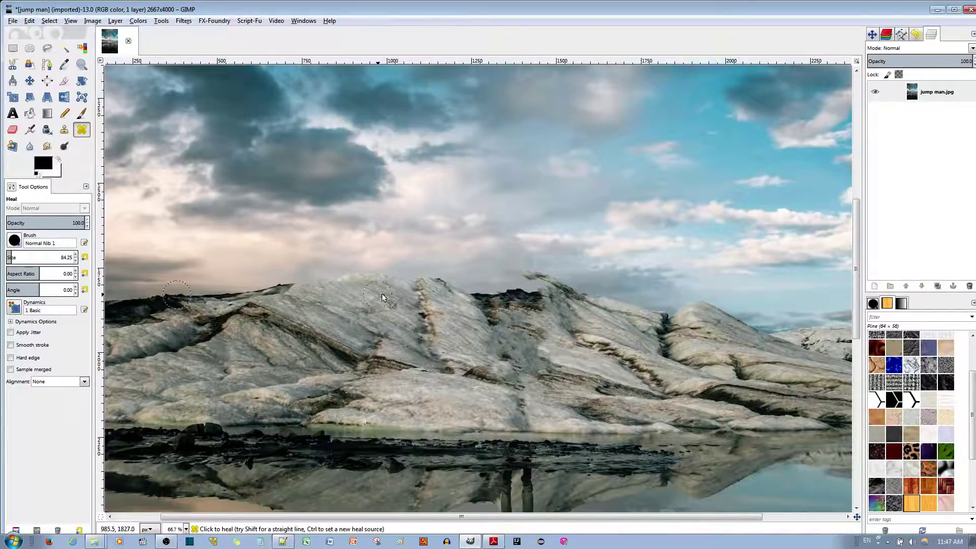
{"action": "scroll", "coordinate": [508, 290], "scroll_direction": "up", "scroll_amount": 3, "text": "ctrl"}
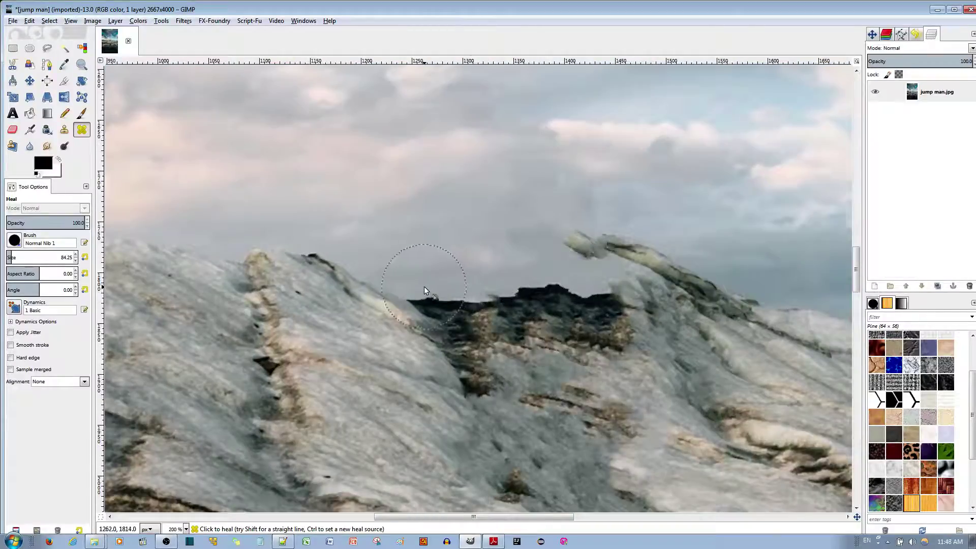
{"action": "mouse_move", "coordinate": [425, 290]}
{"action": "left_mouse_down"}
{"action": "mouse_move", "coordinate": [415, 286]}
{"action": "mouse_move", "coordinate": [626, 258]}
{"action": "mouse_move", "coordinate": [603, 240]}
{"action": "mouse_move", "coordinate": [567, 266]}
{"action": "mouse_move", "coordinate": [608, 267]}
{"action": "mouse_move", "coordinate": [537, 272]}
{"action": "mouse_move", "coordinate": [437, 273]}
{"action": "mouse_move", "coordinate": [380, 254]}
{"action": "mouse_move", "coordinate": [403, 280]}
{"action": "mouse_move", "coordinate": [499, 277]}
{"action": "left_mouse_up"}
{"action": "scroll", "coordinate": [500, 277], "scroll_direction": "down", "scroll_amount": 5, "text": "ctrl"}
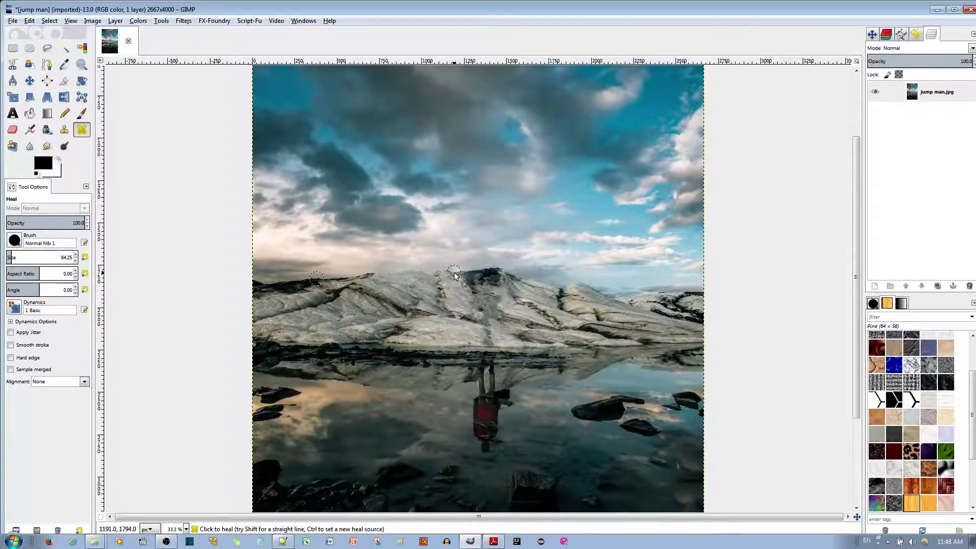
{"action": "scroll", "coordinate": [534, 285], "scroll_direction": "down", "scroll_amount": 1, "text": "ctrl"}
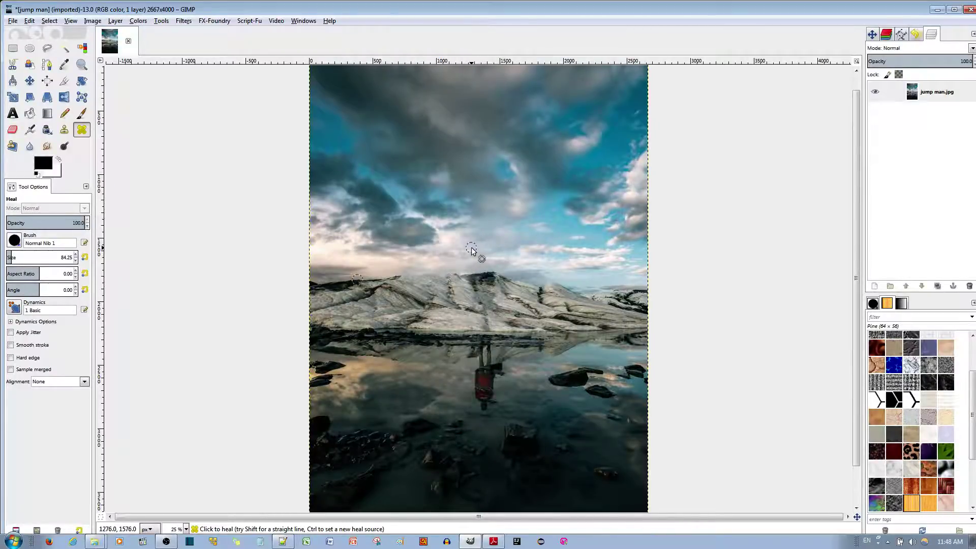
{"action": "scroll", "coordinate": [486, 273], "scroll_direction": "up", "scroll_amount": 1, "text": "ctrl"}
{"action": "scroll", "coordinate": [505, 310], "scroll_direction": "up", "scroll_amount": 1, "text": "ctrl"}
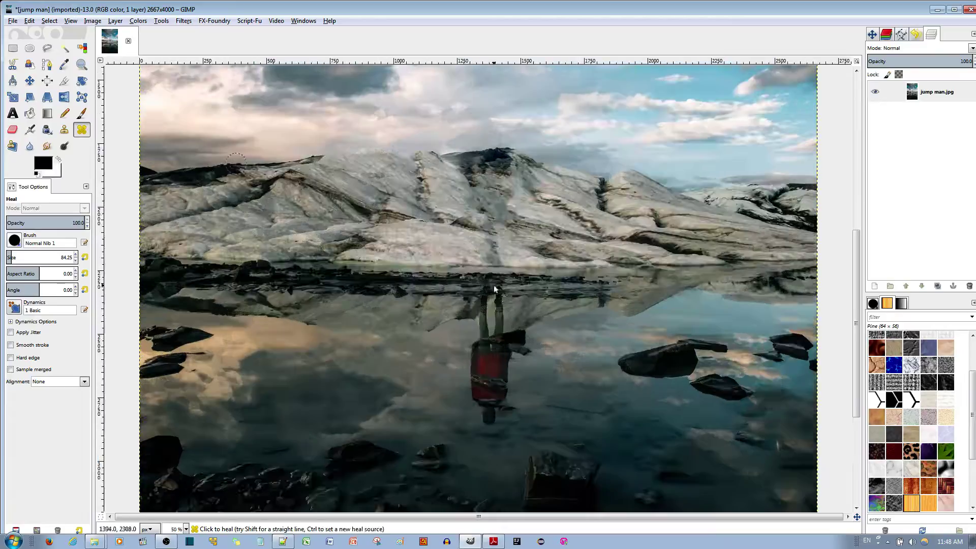